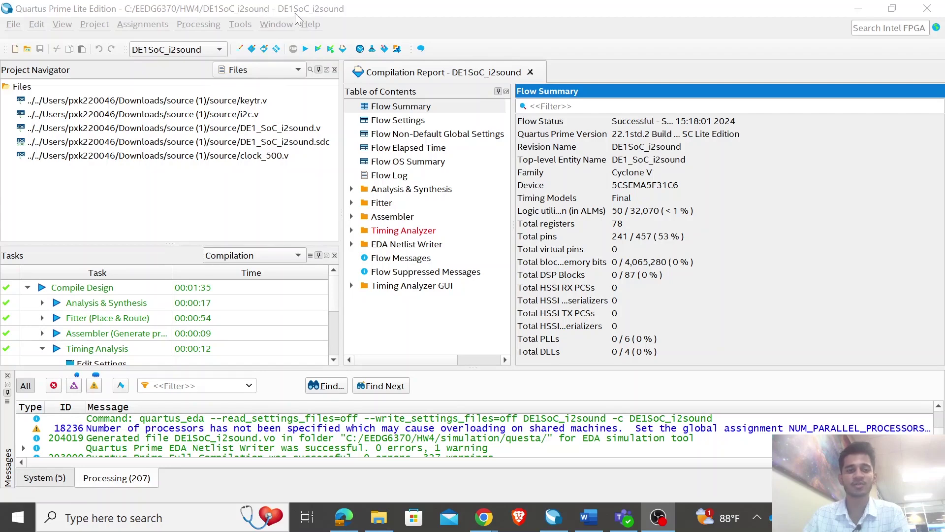
pyautogui.click(251, 183)
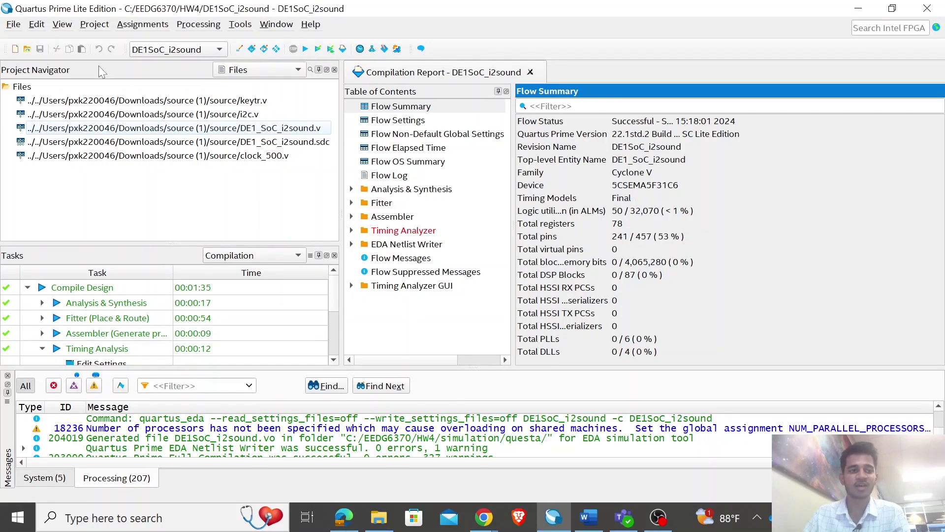
pyautogui.click(14, 24)
pyautogui.click(17, 24)
pyautogui.click(17, 24)
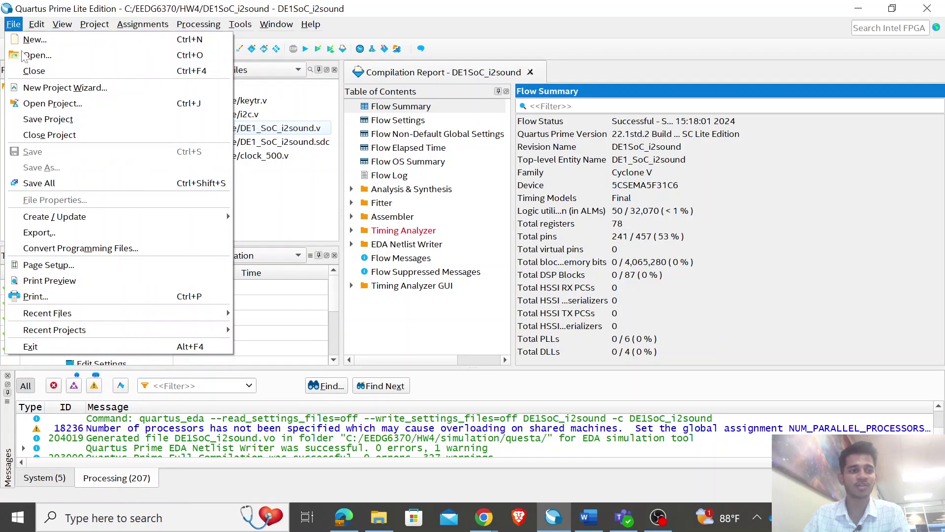
pyautogui.click(63, 88)
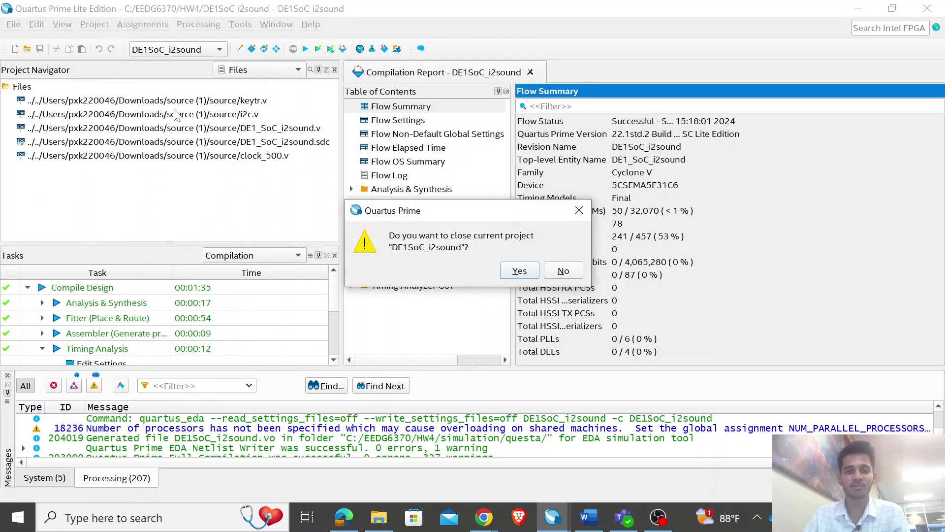
pyautogui.click(576, 271)
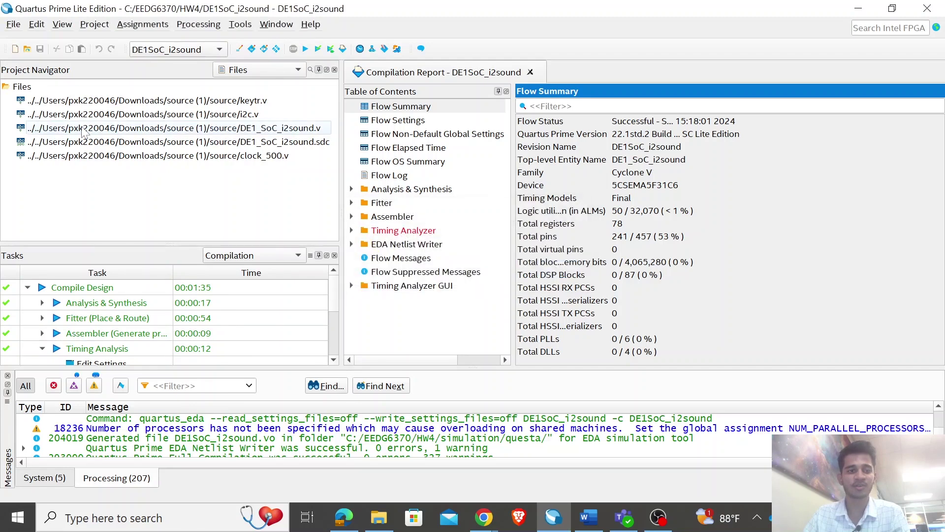
pyautogui.moveTo(92, 204); pyautogui.dragTo(78, 101)
pyautogui.click(95, 208)
pyautogui.rightClick(27, 86)
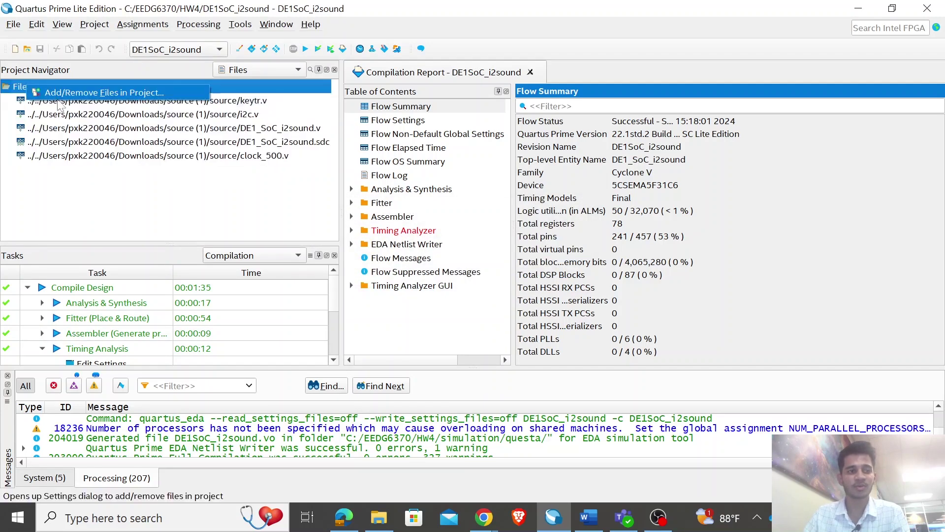
pyautogui.click(102, 183)
pyautogui.moveTo(231, 206); pyautogui.dragTo(256, 101)
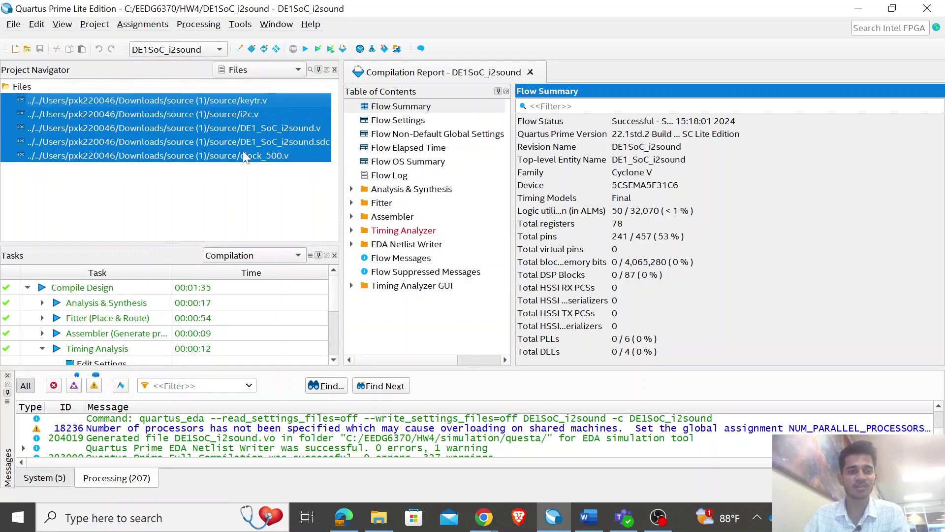
pyautogui.click(237, 197)
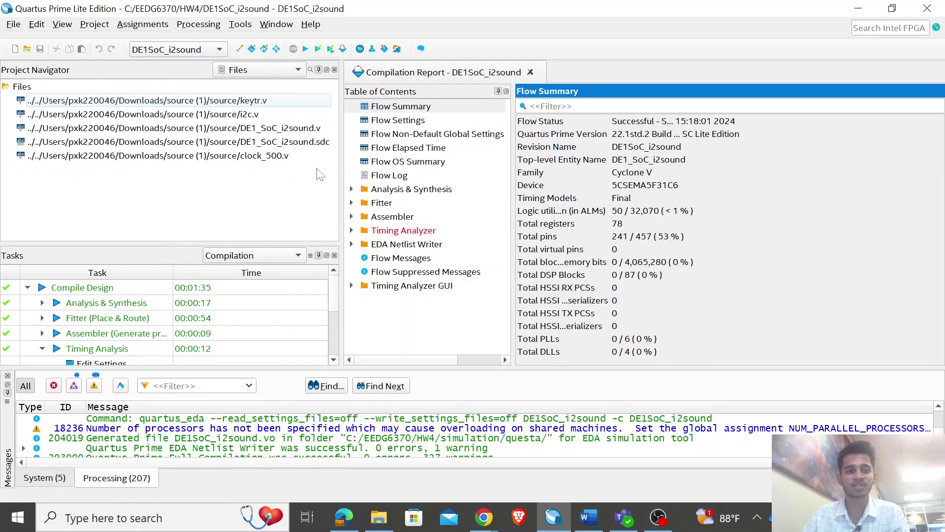
# Step: Run a full compilation of the DE1SoC_i2sound project and open the Timing Analyzer with a wider task list
pyautogui.moveTo(342, 165); pyautogui.dragTo(356, 165)
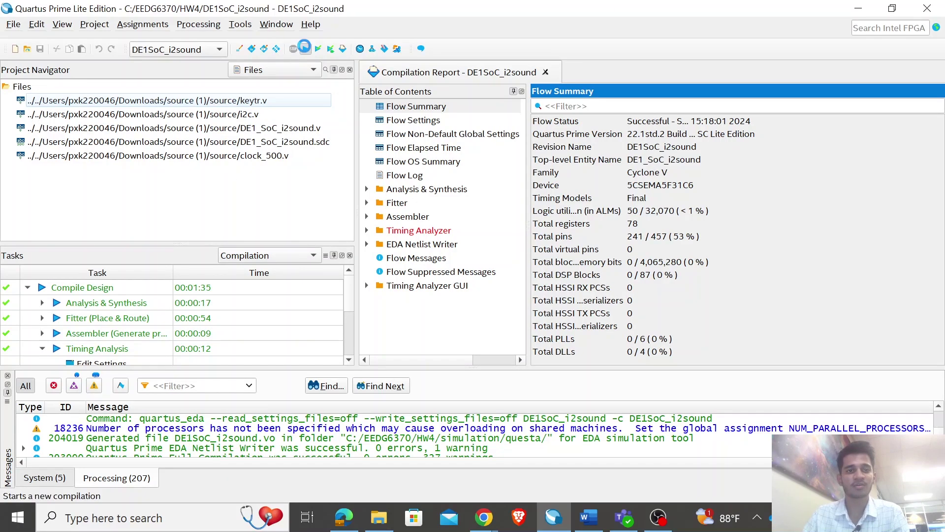
pyautogui.click(305, 48)
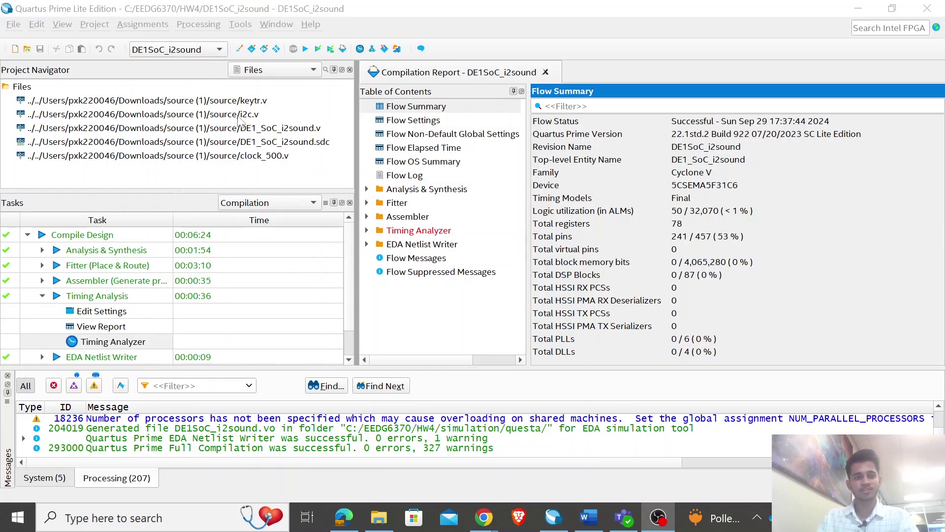
pyautogui.doubleClick(98, 342)
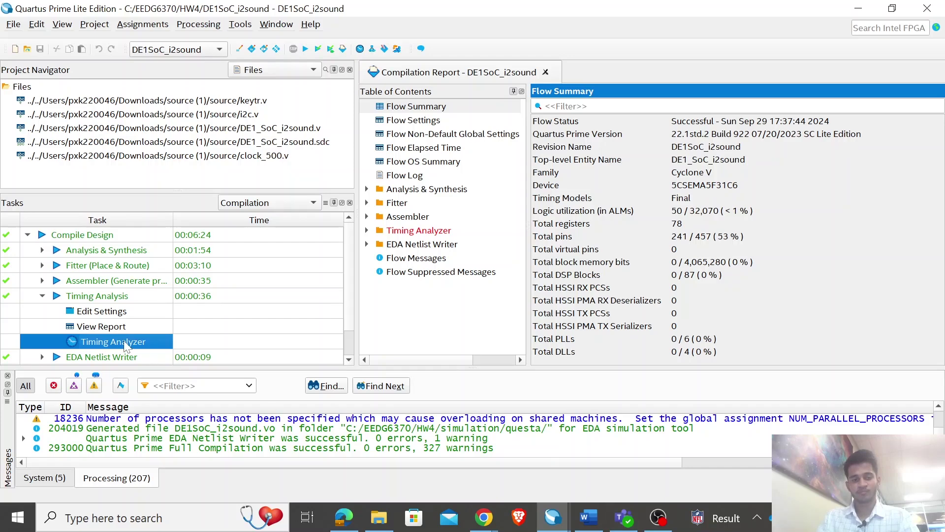
pyautogui.moveTo(553, 517)
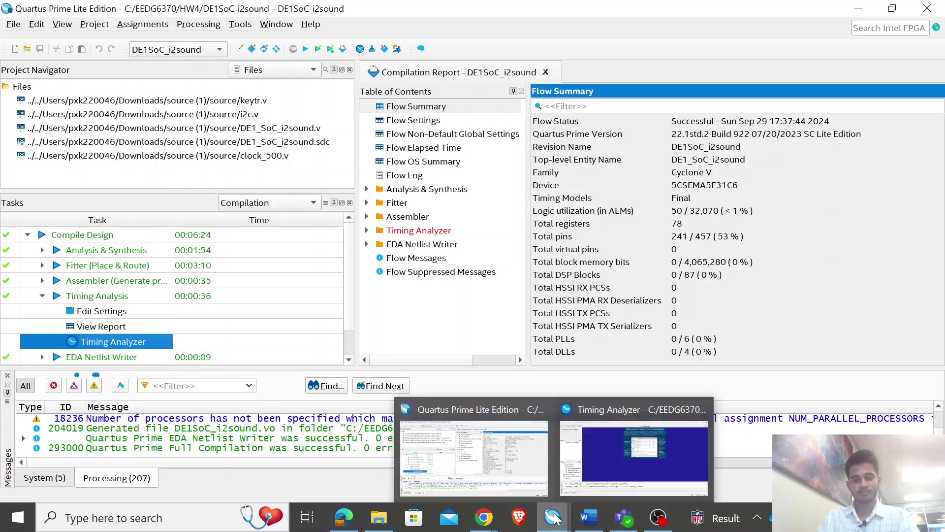
pyautogui.click(625, 461)
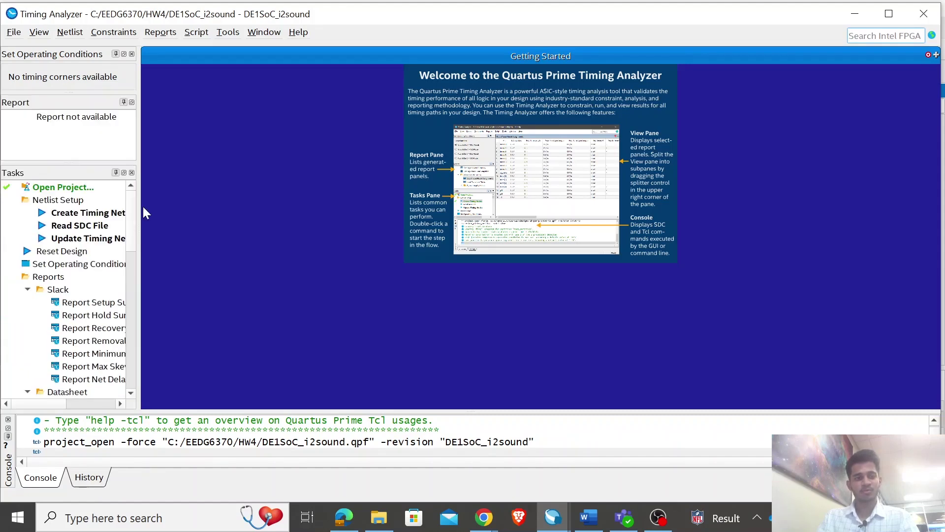
pyautogui.moveTo(142, 207); pyautogui.dragTo(227, 221)
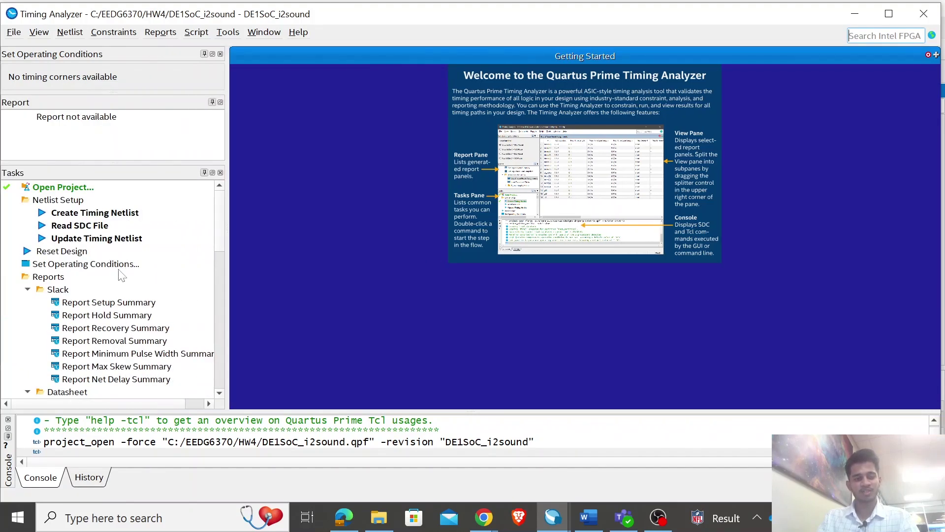
# Step: Generate the Fmax Summary report from the datasheet reports and widen its Fmax column
pyautogui.scroll(-2, 106, 291)
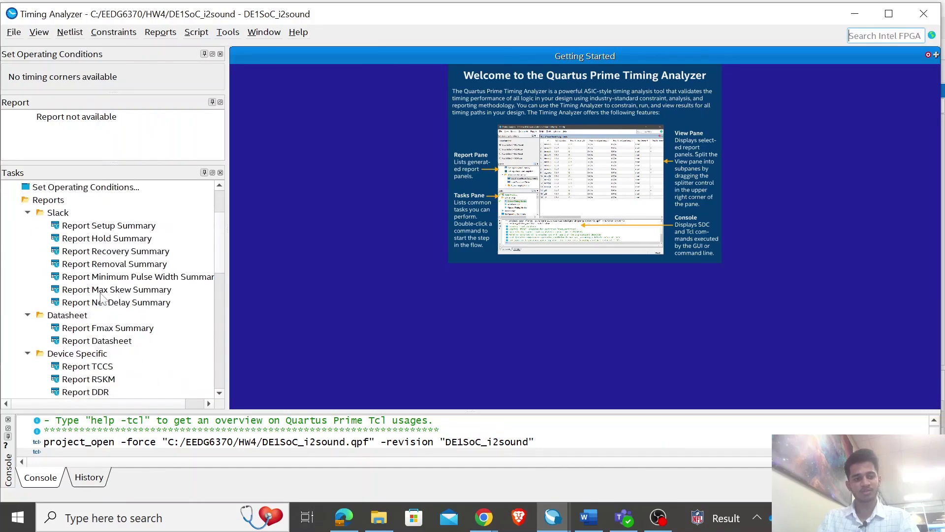
pyautogui.scroll(-6, 105, 290)
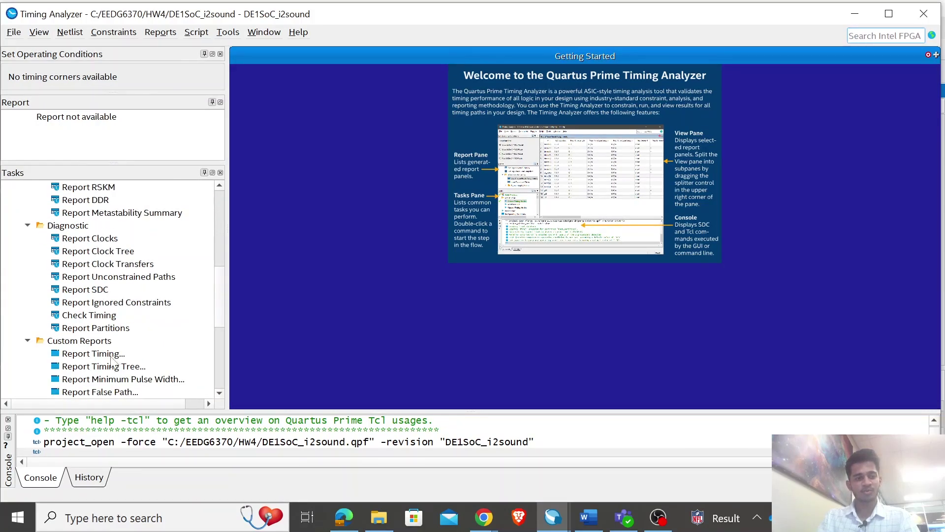
pyautogui.scroll(-5, 154, 323)
pyautogui.scroll(2, 130, 346)
pyautogui.scroll(2, 130, 348)
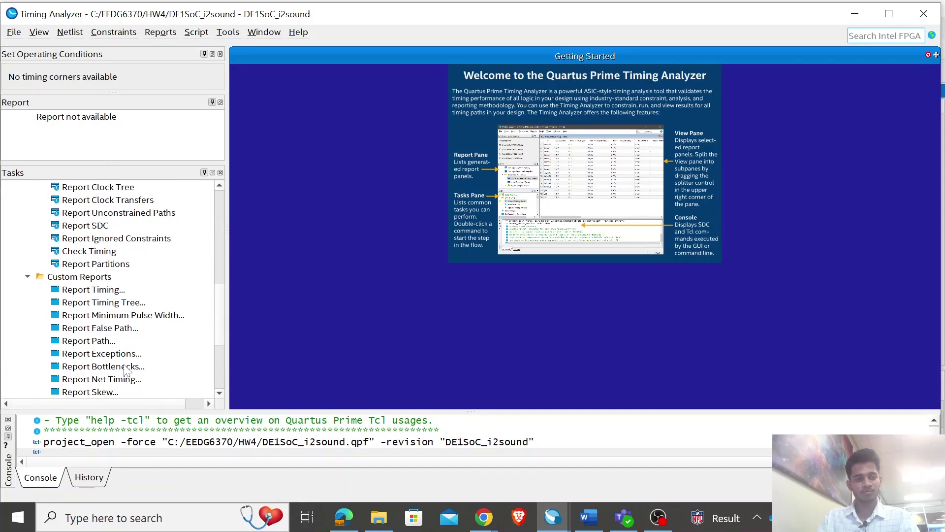
pyautogui.scroll(6, 125, 370)
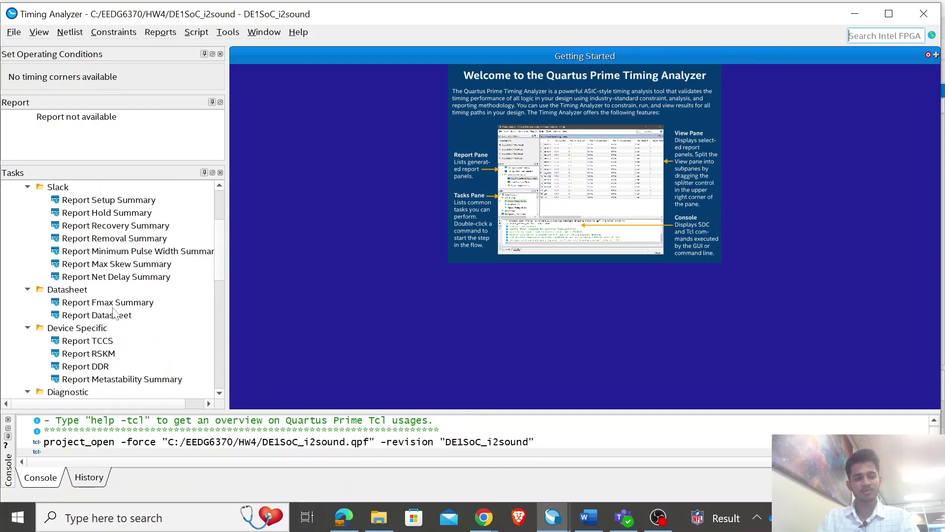
pyautogui.doubleClick(82, 301)
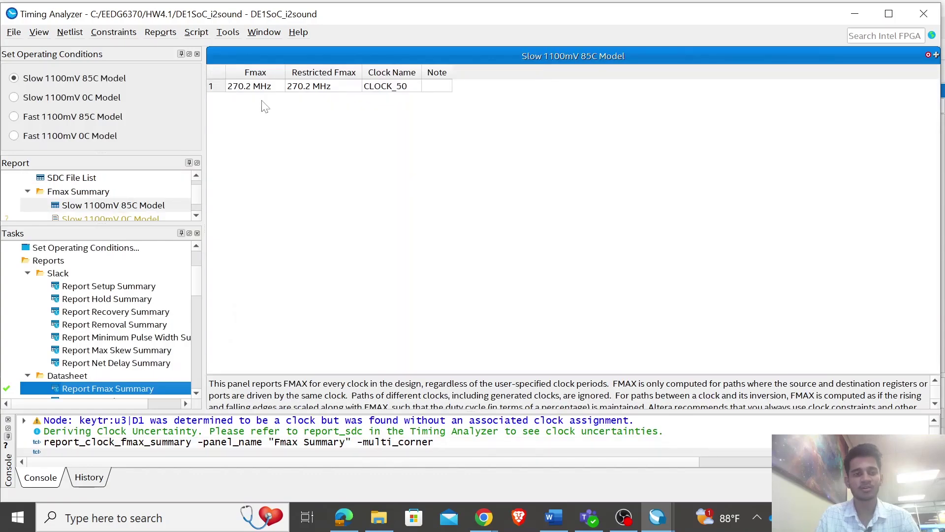
pyautogui.moveTo(286, 69); pyautogui.dragTo(309, 69)
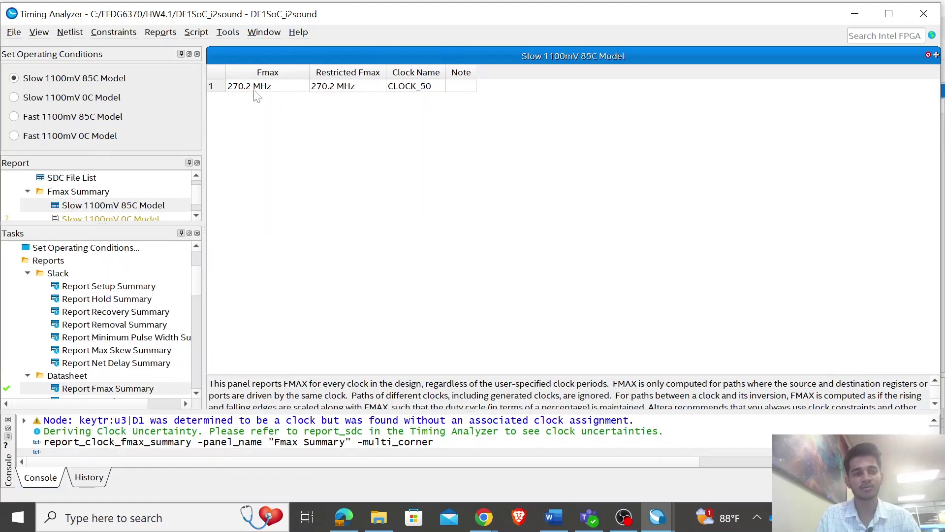
# Step: Generate a custom Report Timing for setup analysis with 5 paths at full path detail, and widen its Slack column
pyautogui.scroll(-3, 120, 281)
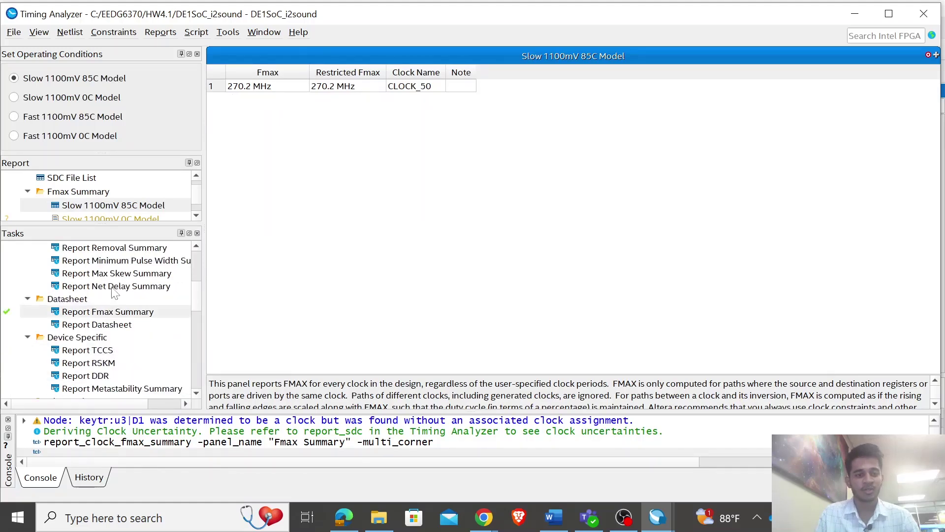
pyautogui.scroll(-4, 120, 281)
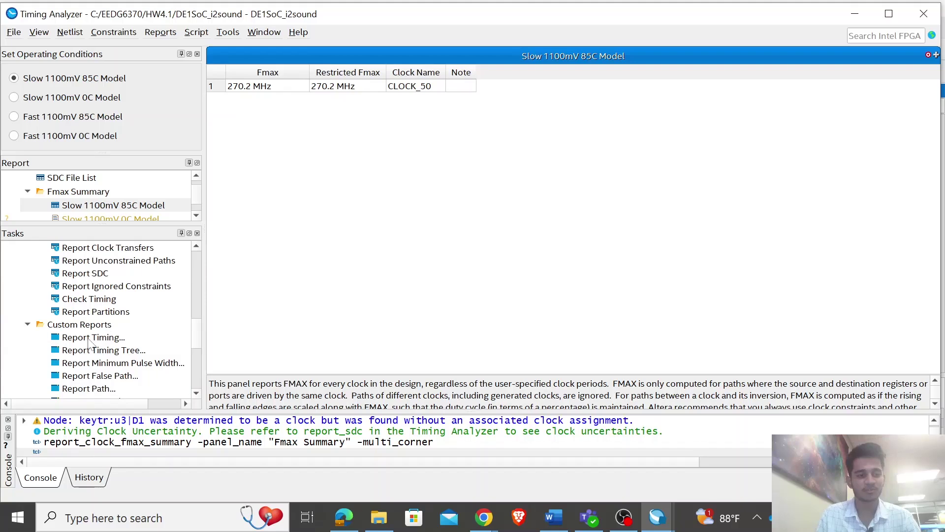
pyautogui.click(98, 338)
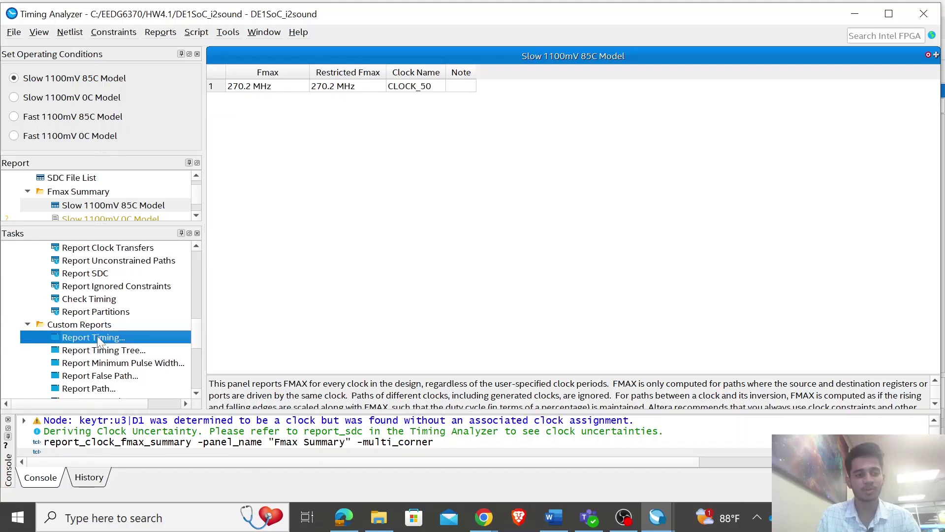
pyautogui.doubleClick(99, 340)
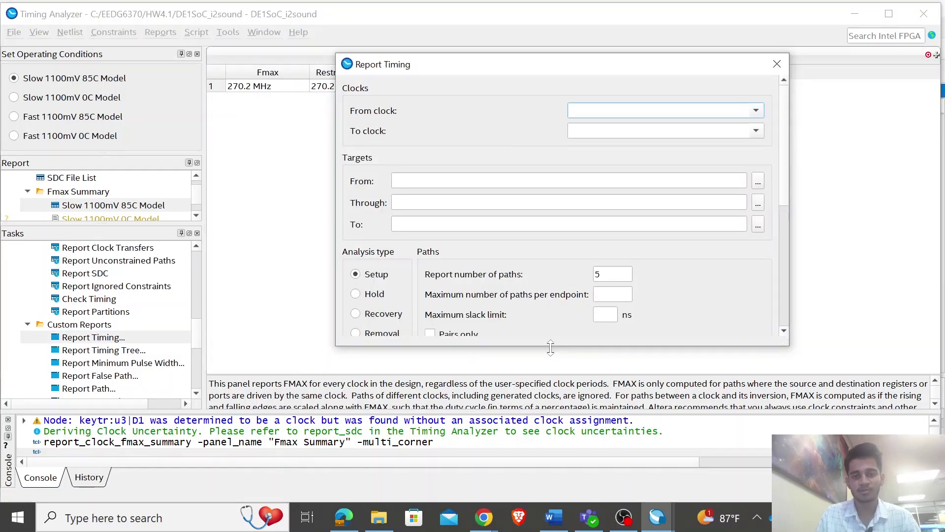
pyautogui.moveTo(551, 346); pyautogui.dragTo(550, 452)
pyautogui.click(609, 274)
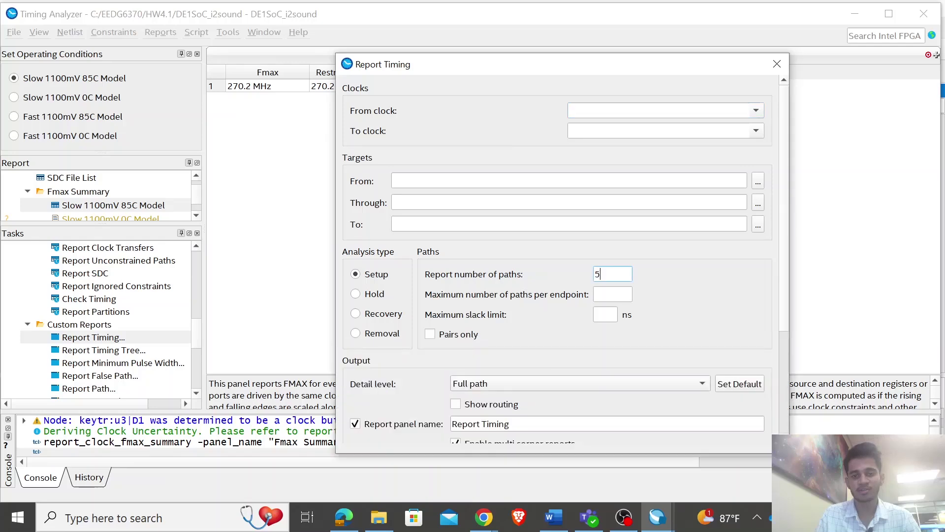
pyautogui.moveTo(541, 64); pyautogui.dragTo(485, 30)
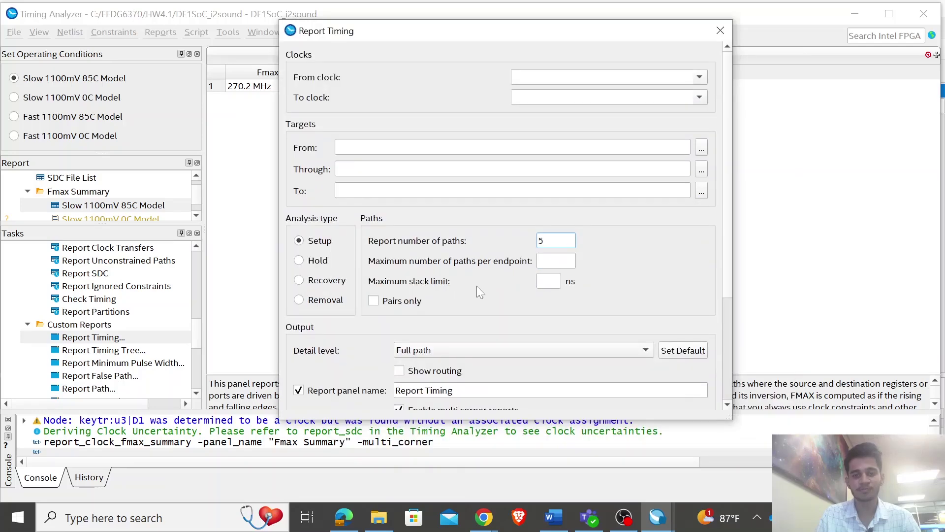
pyautogui.scroll(-1, 438, 320)
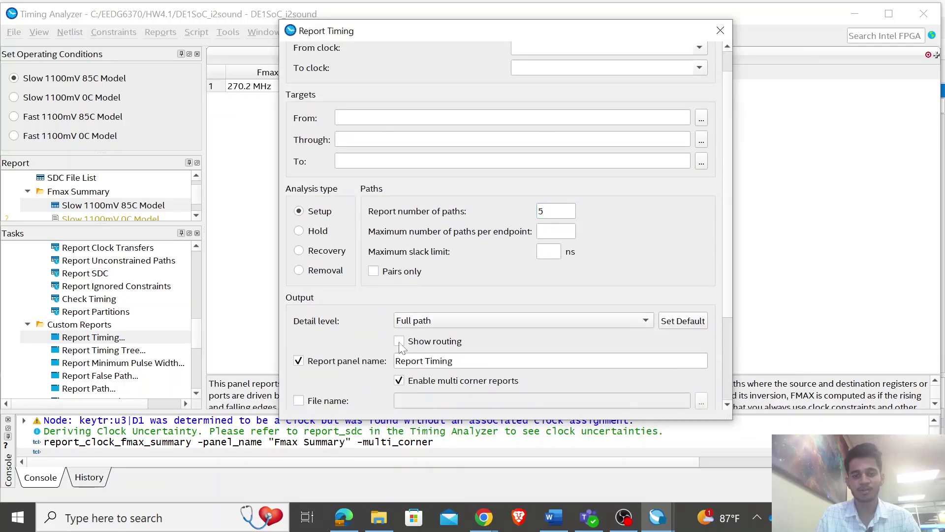
pyautogui.scroll(-4, 400, 347)
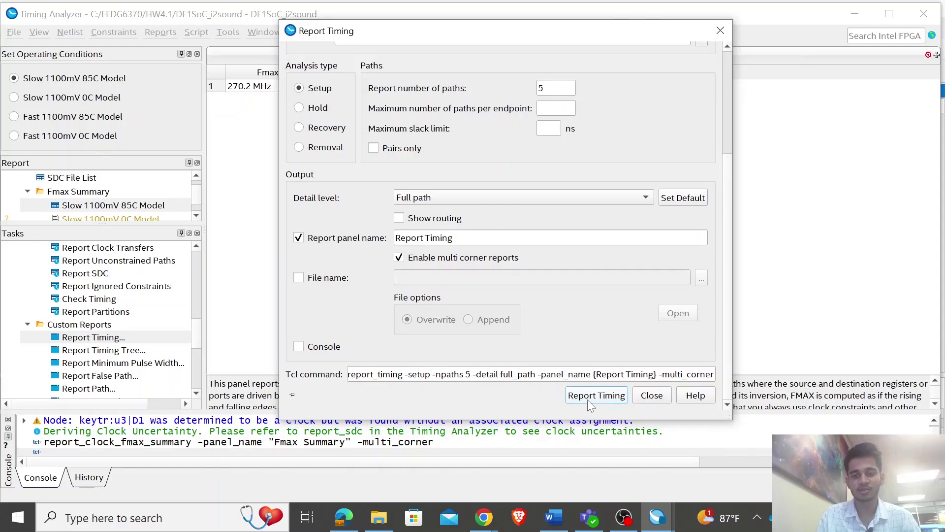
pyautogui.click(591, 402)
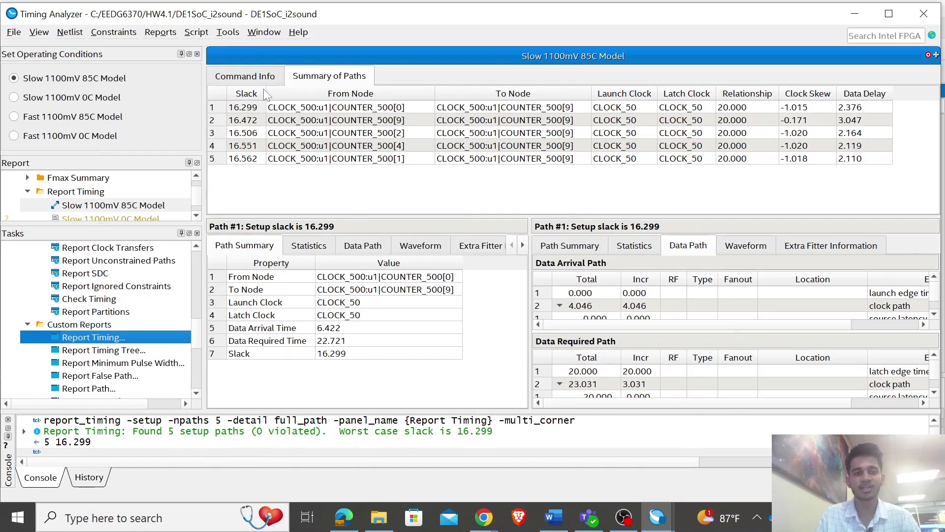
pyautogui.moveTo(265, 94); pyautogui.dragTo(290, 94)
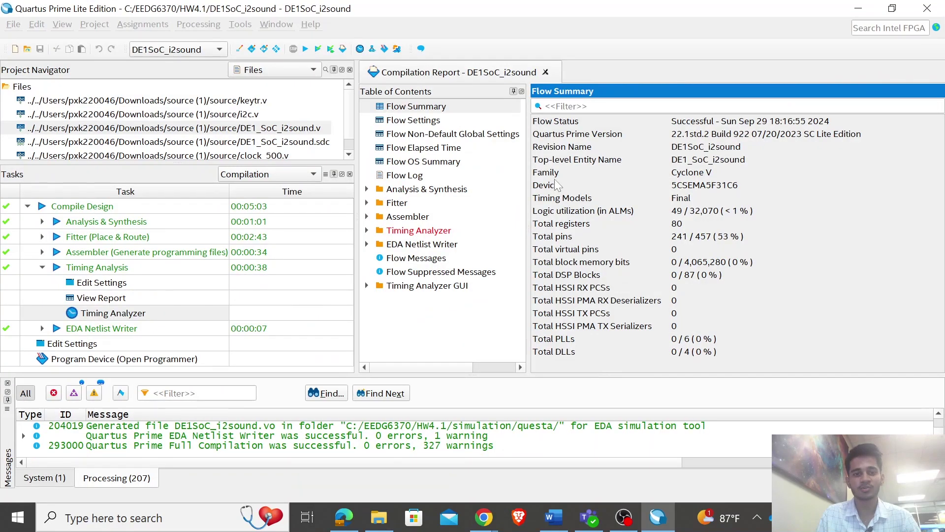
# Step: In DE1_SoC_i2sound.sdc, set the create_clock periods of CLOCK2_50, CLOCK3_50, CLOCK4_50 and CLOCK_50 to 2, and save the file
pyautogui.scroll(-1, 218, 127)
pyautogui.doubleClick(229, 128)
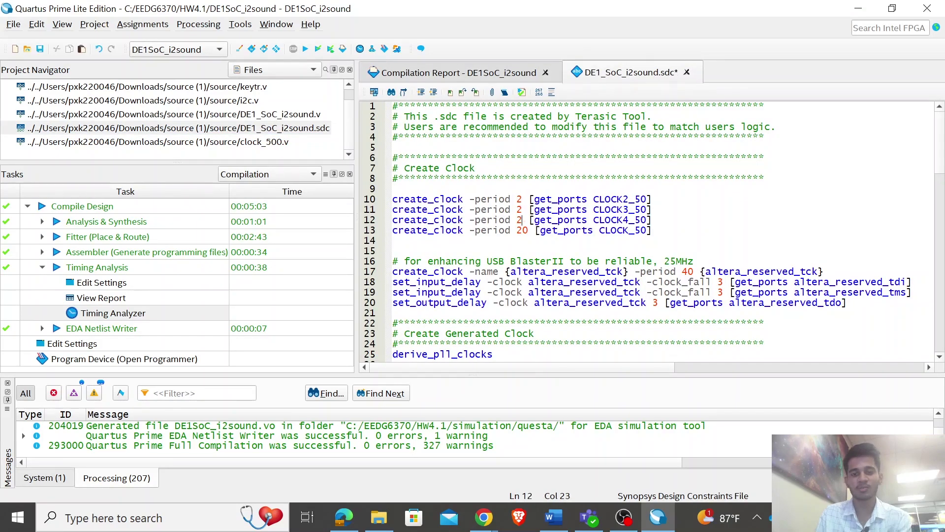
pyautogui.press('Down')
pyautogui.press('Delete')
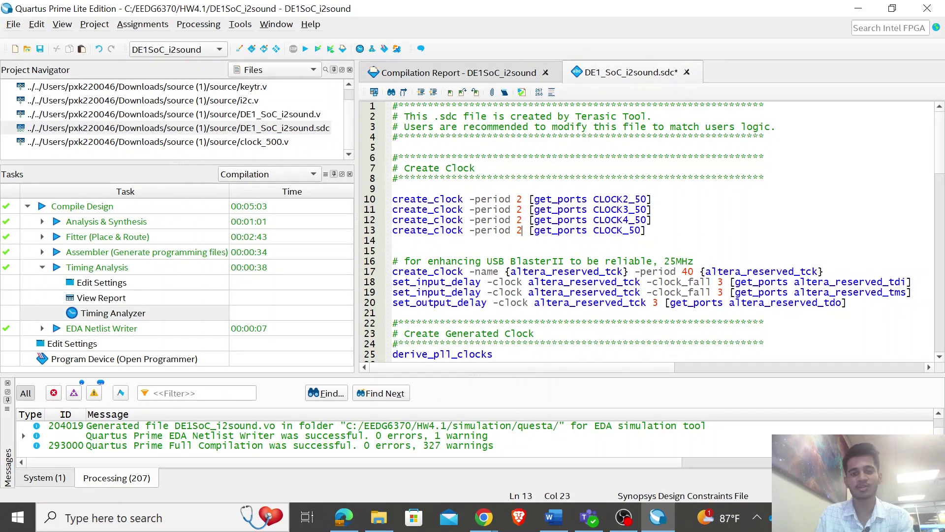
pyautogui.hotkey('ctrl', 's')
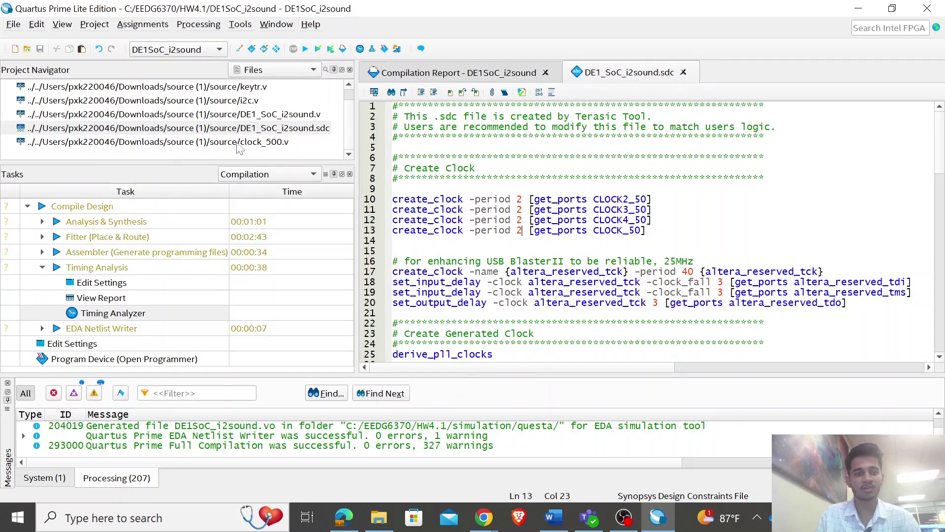
# Step: Recompile the project with the edited clock constraints and reopen the Timing Analyzer
pyautogui.click(255, 115)
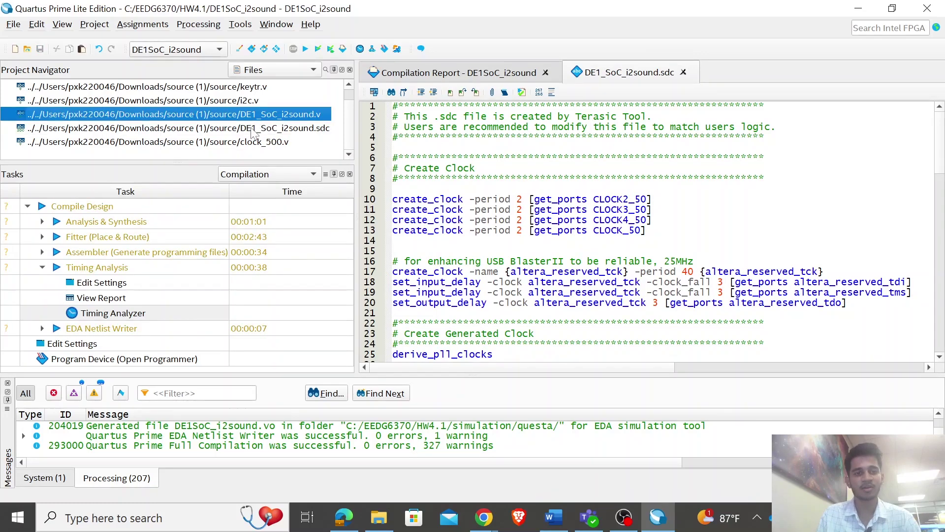
pyautogui.click(305, 49)
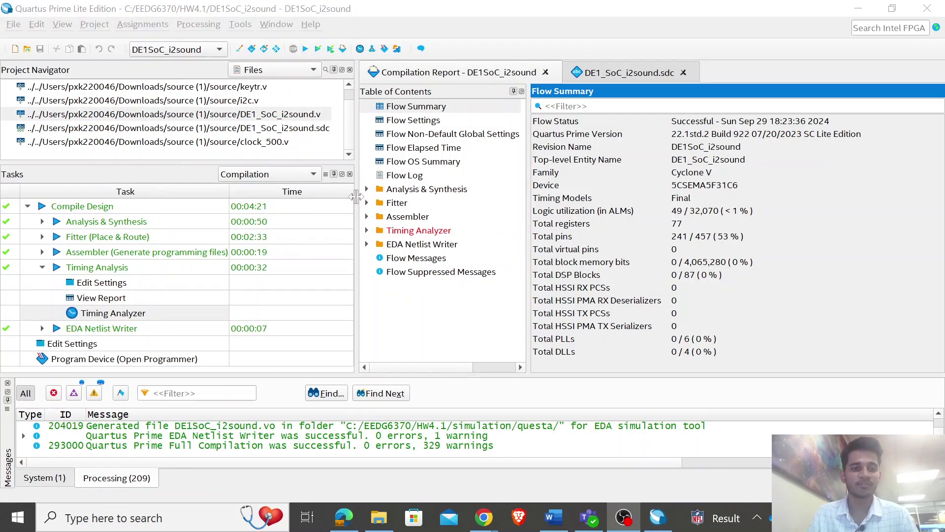
pyautogui.click(118, 313)
pyautogui.doubleClick(123, 316)
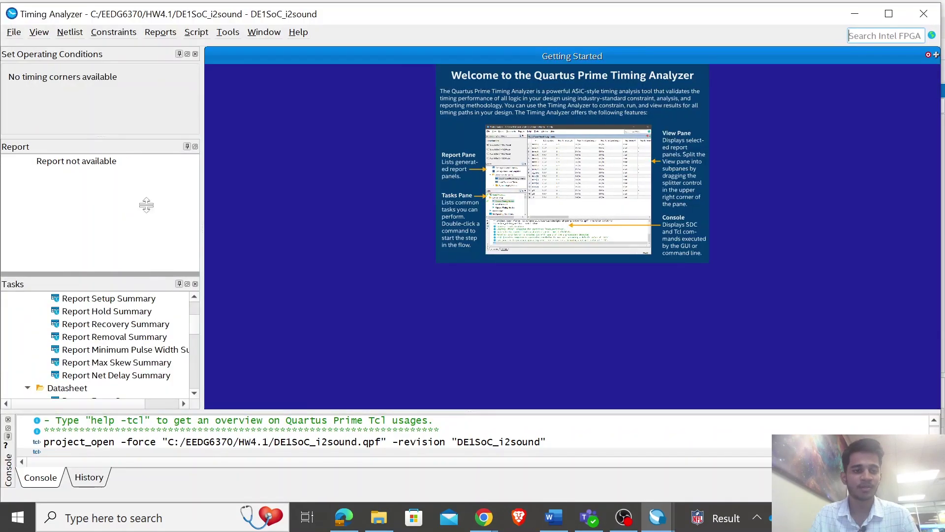
# Step: Generate a custom Report Timing for setup analysis with 5 paths at full path detail, and adjust the width of its Slack column
pyautogui.moveTo(142, 271); pyautogui.dragTo(150, 163)
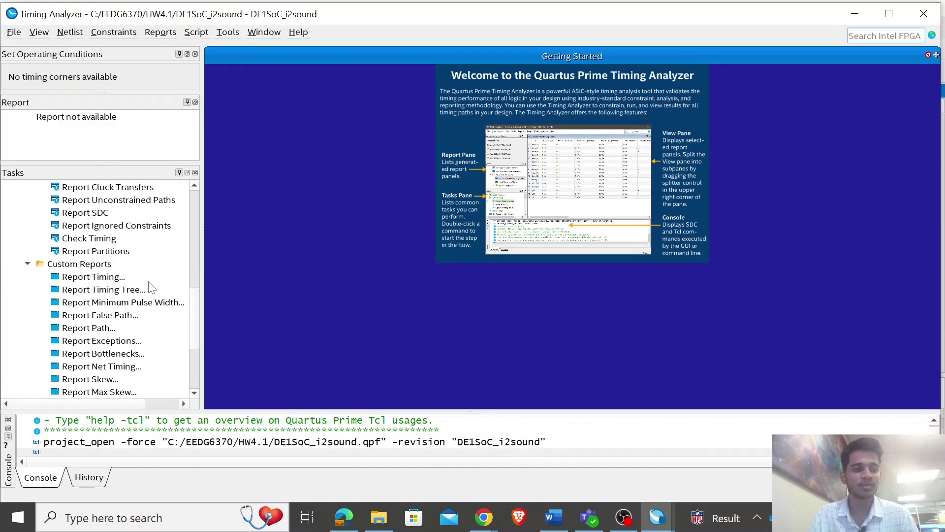
pyautogui.click(71, 277)
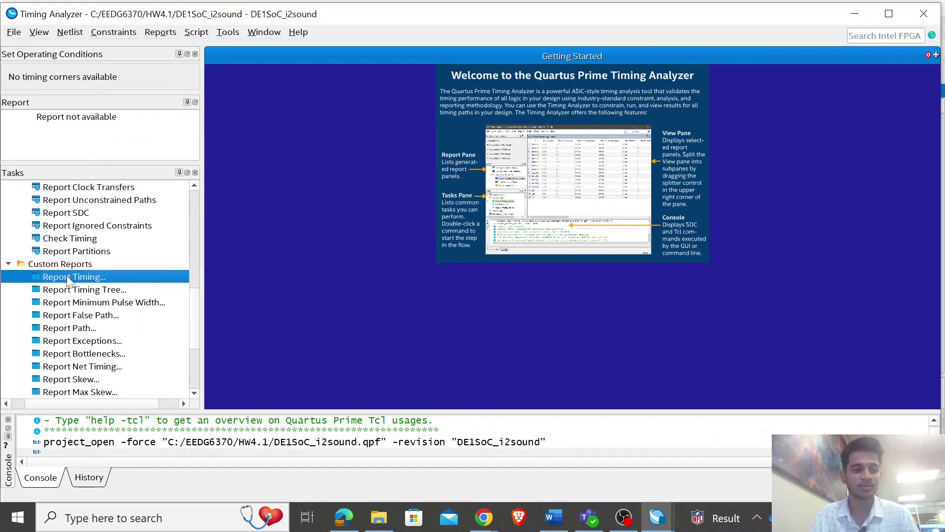
pyautogui.doubleClick(69, 278)
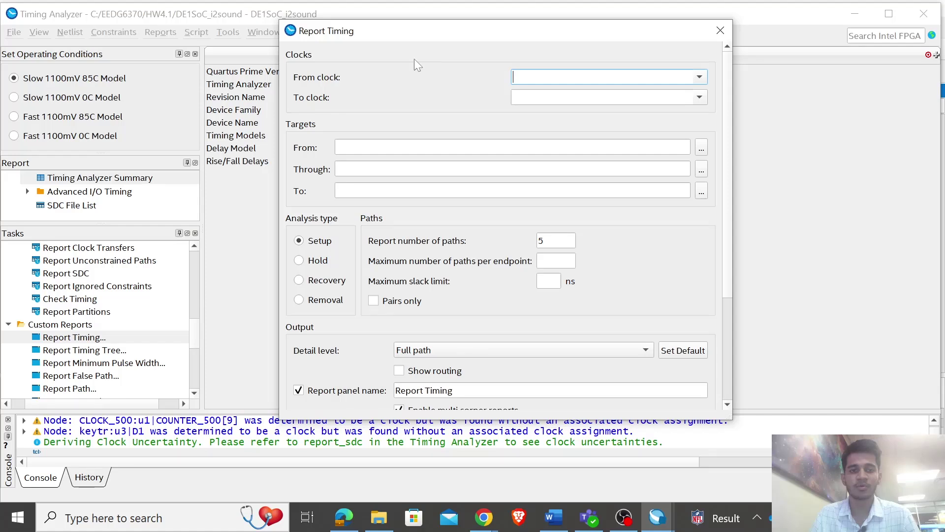
pyautogui.scroll(-3, 414, 58)
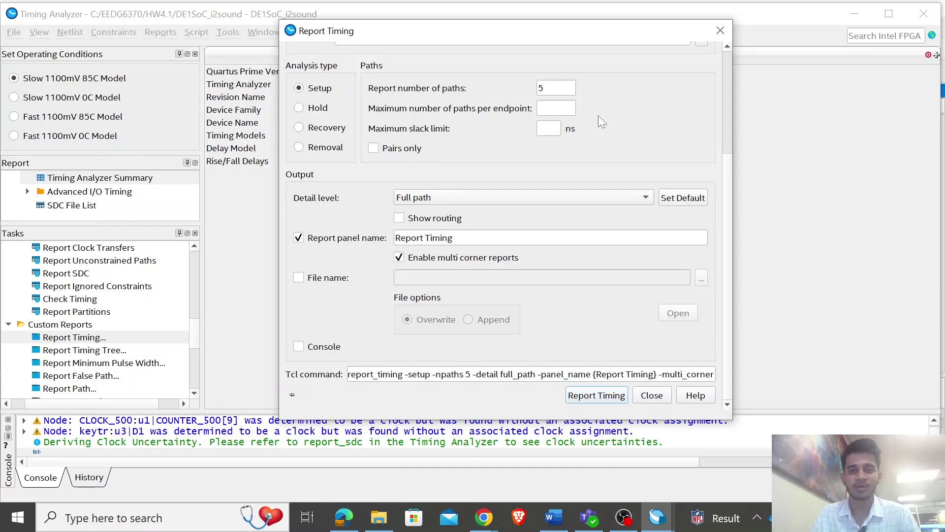
pyautogui.press('Return')
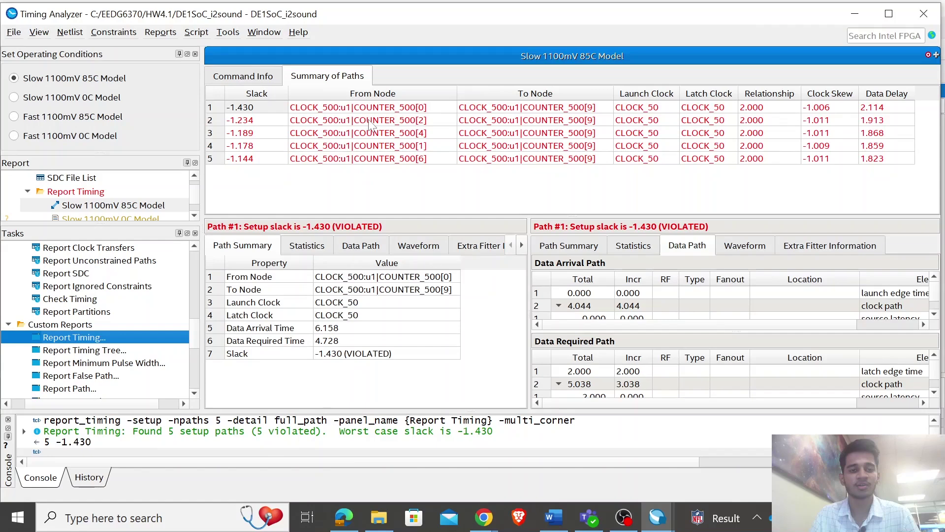
pyautogui.moveTo(289, 93); pyautogui.dragTo(311, 93)
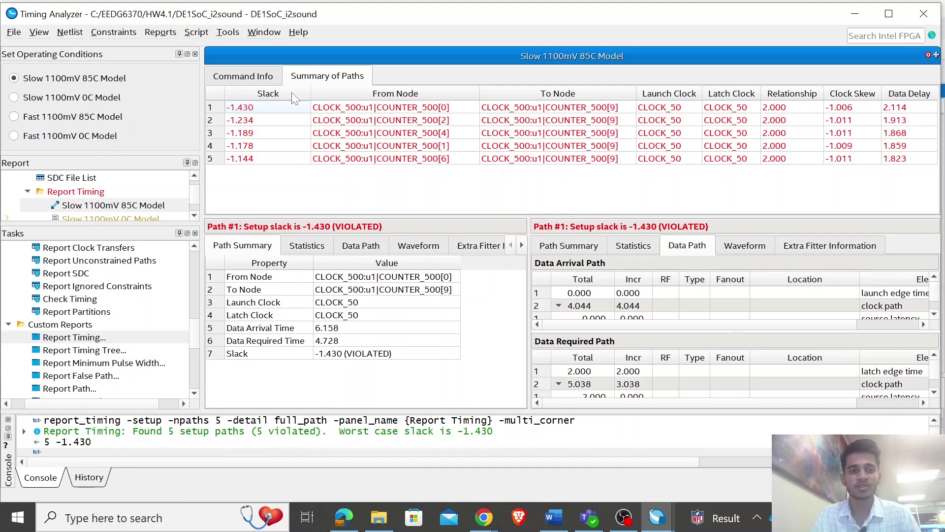
pyautogui.moveTo(310, 94); pyautogui.dragTo(284, 93)
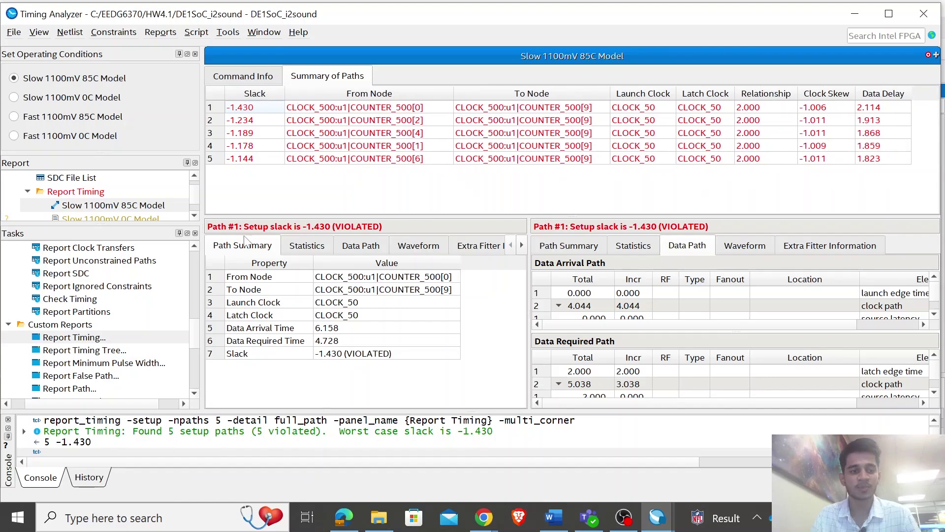
pyautogui.scroll(-2, 102, 281)
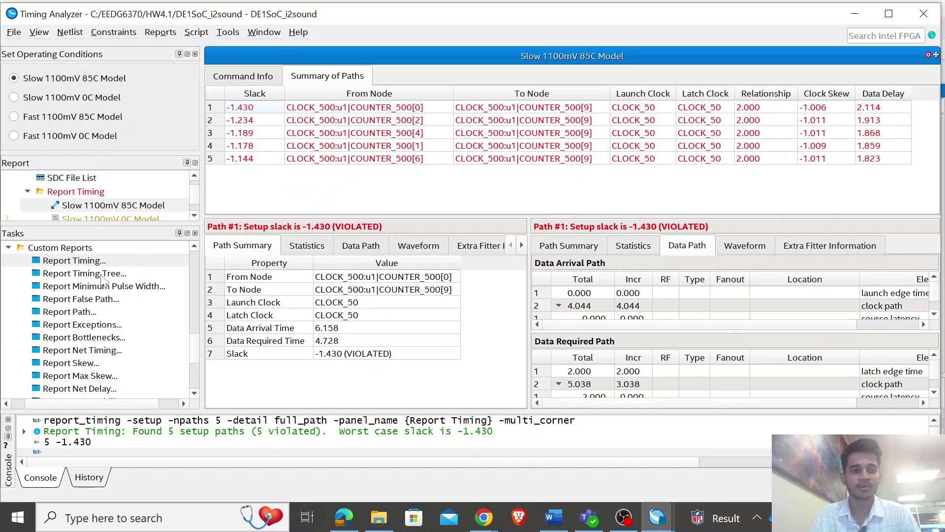
pyautogui.scroll(1, 103, 280)
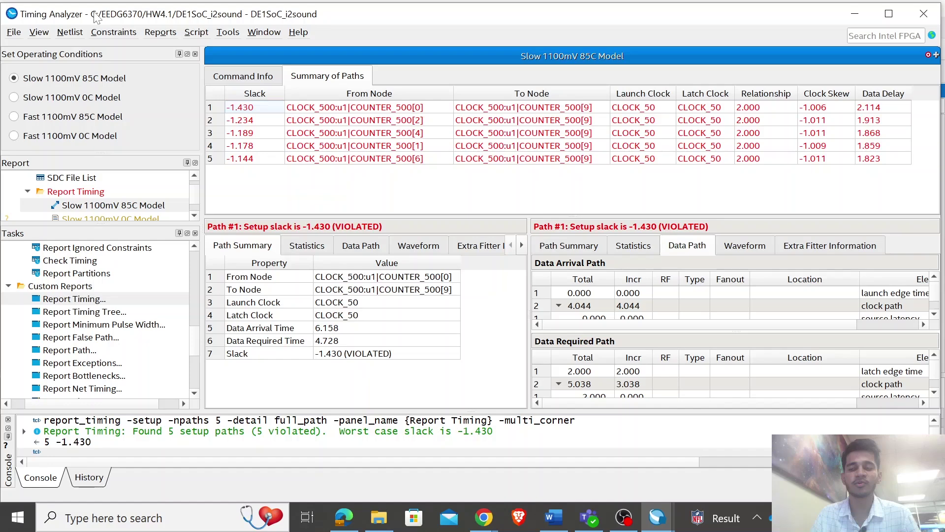
pyautogui.moveTo(94, 13); pyautogui.dragTo(95, 11)
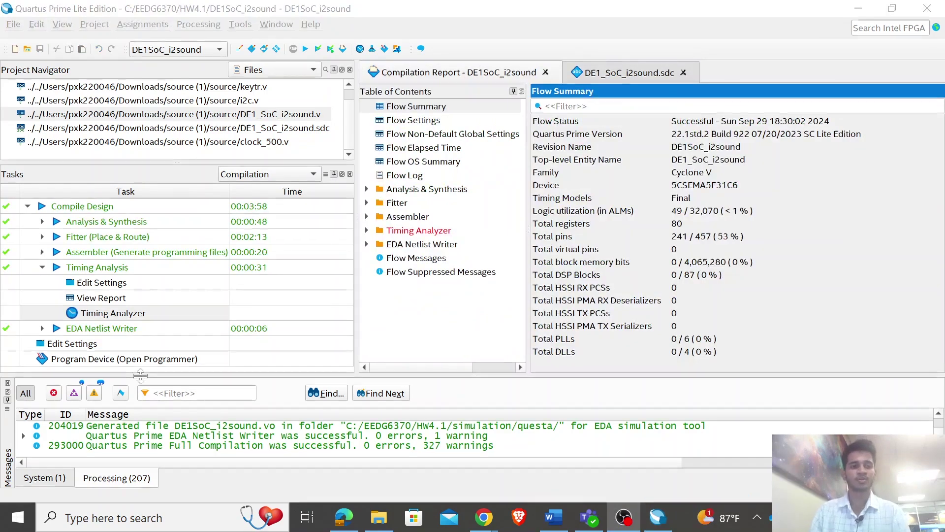
# Step: Reopen the Timing Analyzer for the compiled project and generate a setup Report Timing with 5 paths at full path detail
pyautogui.click(110, 318)
pyautogui.doubleClick(110, 315)
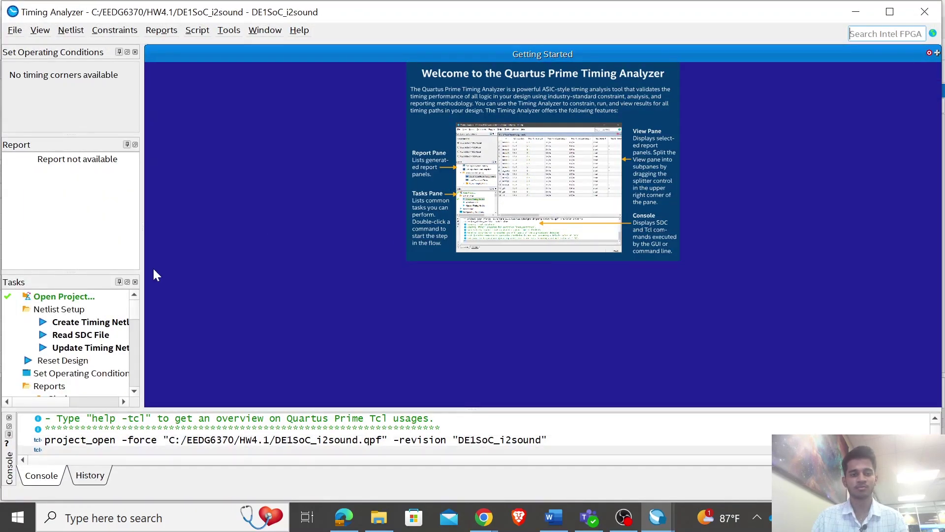
pyautogui.scroll(-2, 86, 355)
pyautogui.scroll(-8, 85, 354)
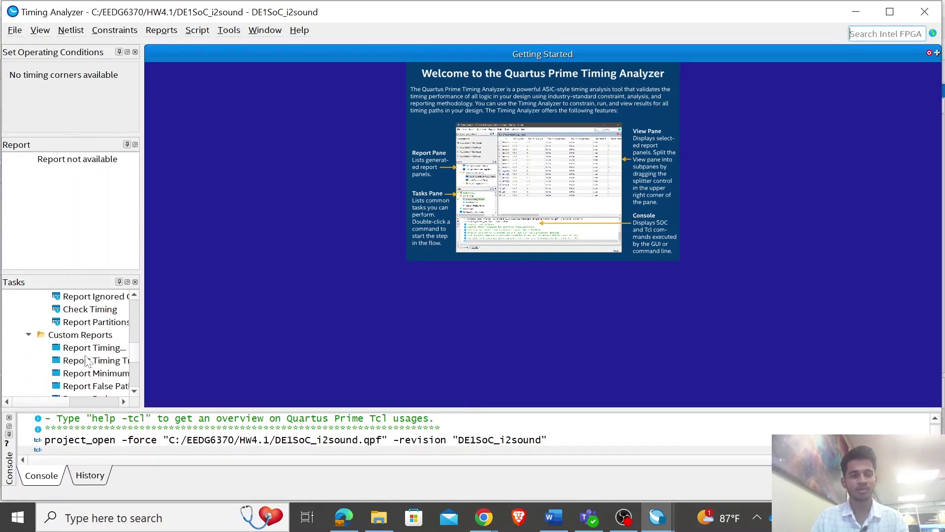
pyautogui.doubleClick(96, 348)
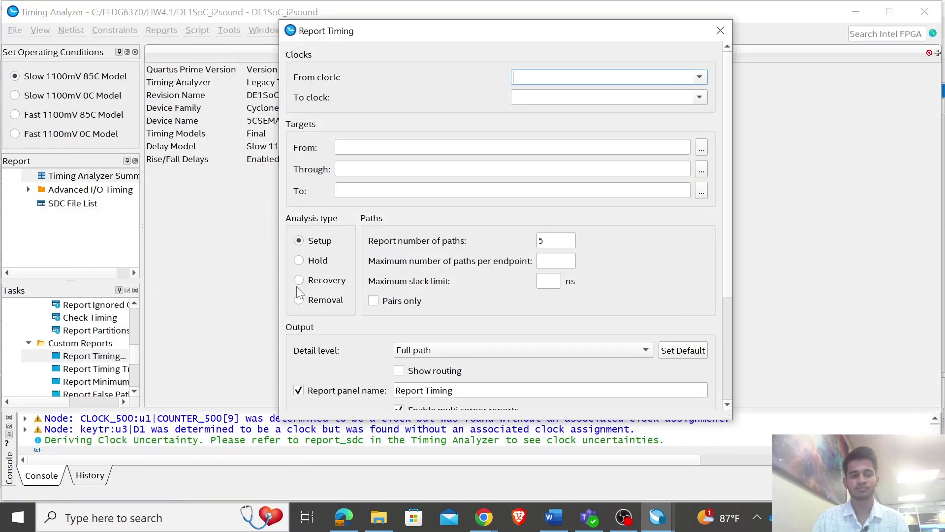
pyautogui.scroll(-1, 580, 291)
pyautogui.scroll(-3, 620, 384)
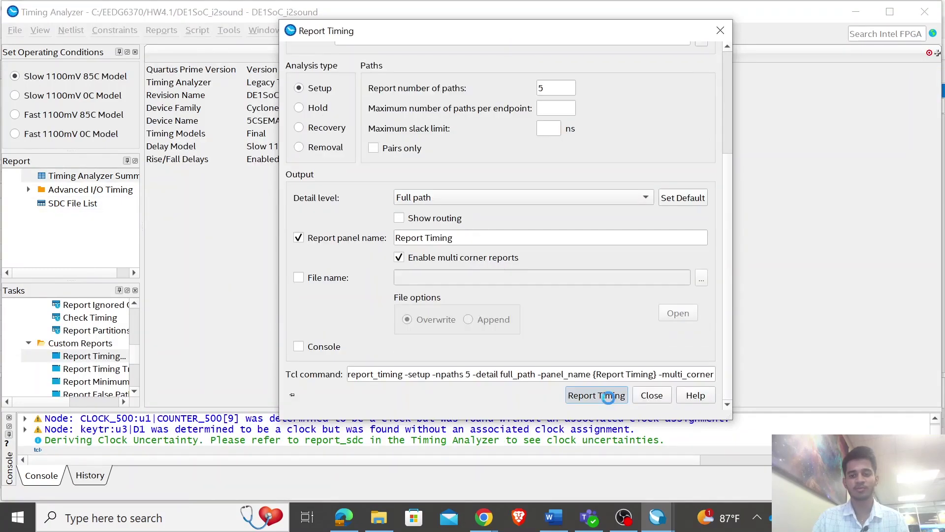
pyautogui.click(607, 395)
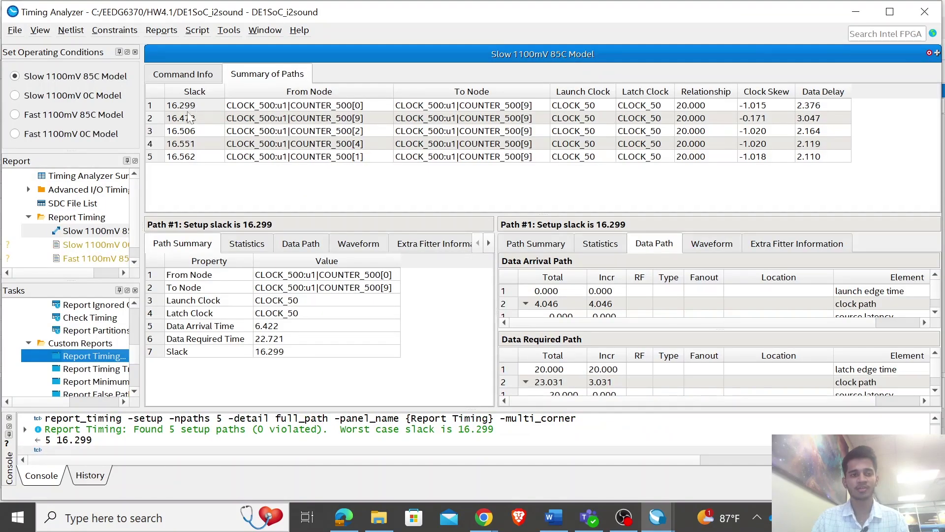
# Step: Locate the first path in the Summary of Paths, COUNTER_500[0] to COUNTER_500[9], in the Chip Planner and zoom in on its cells
pyautogui.click(186, 105)
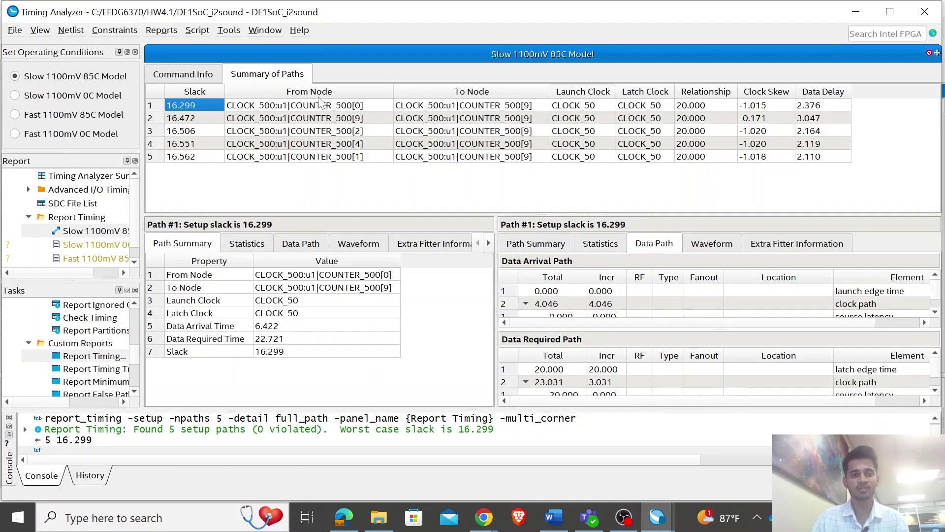
pyautogui.rightClick(189, 104)
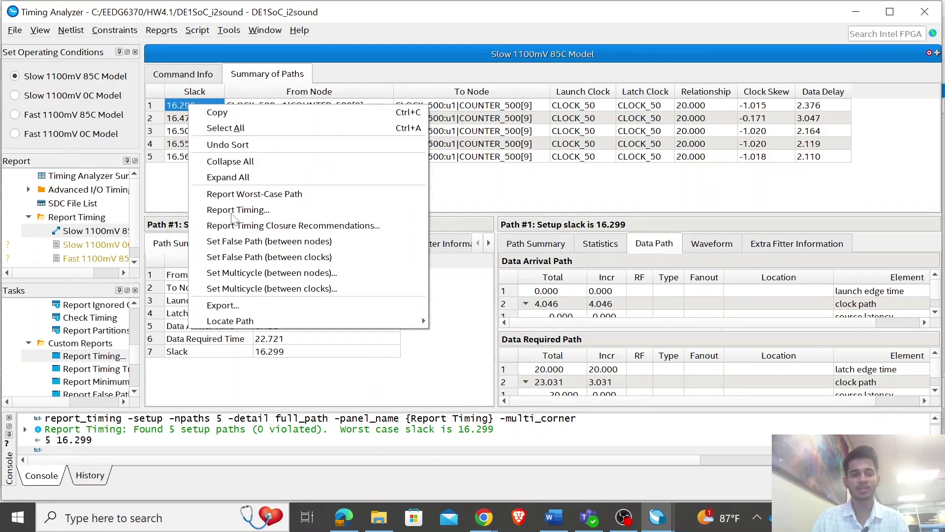
pyautogui.moveTo(345, 320)
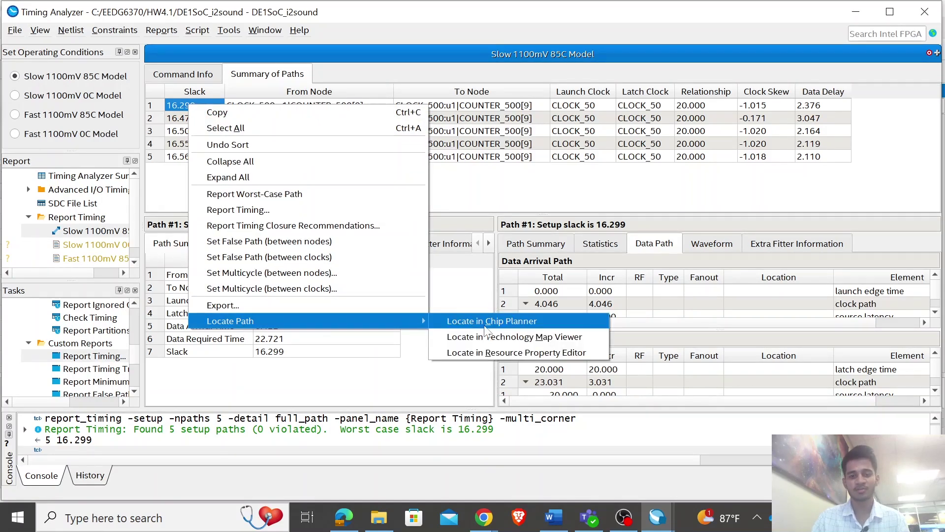
pyautogui.click(484, 324)
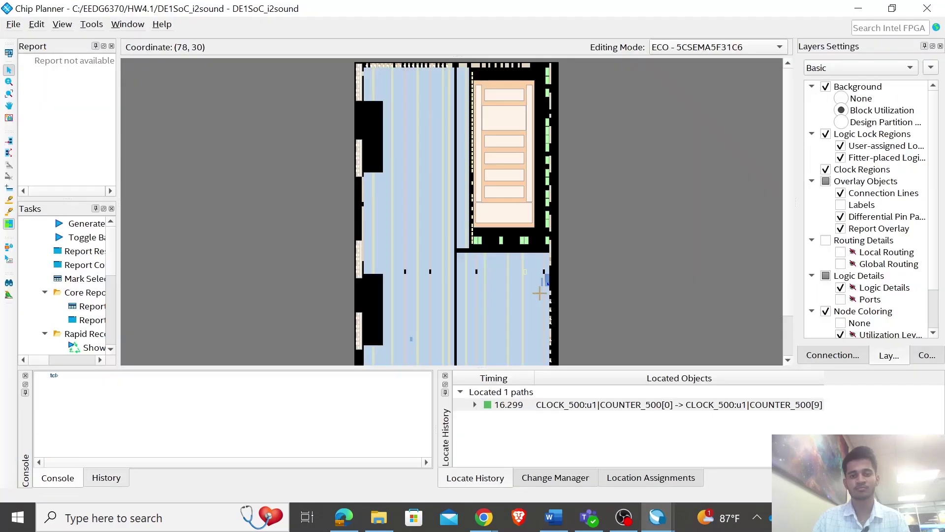
pyautogui.keyDown('ctrl'); pyautogui.moveTo(535, 267); pyautogui.dragTo(553, 294); pyautogui.keyUp('ctrl')
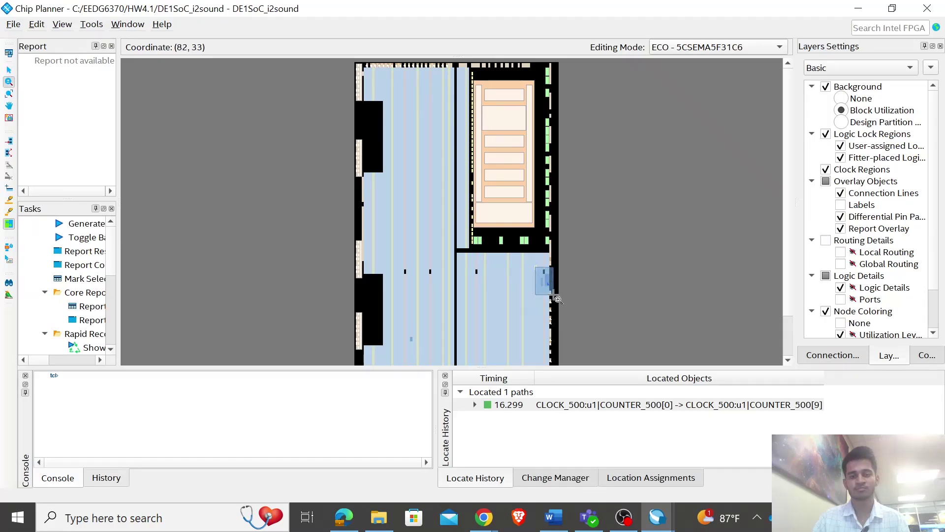
pyautogui.moveTo(557, 298); pyautogui.dragTo(557, 299)
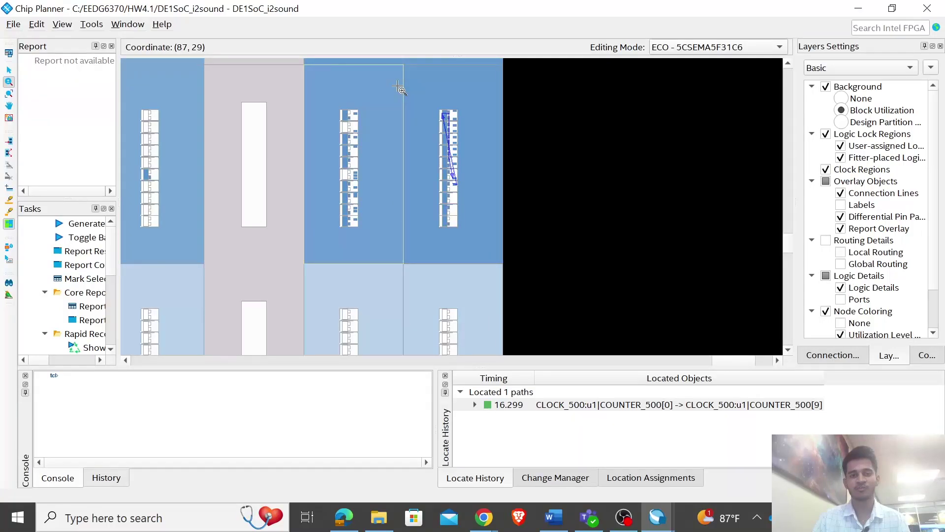
pyautogui.moveTo(434, 104); pyautogui.dragTo(457, 131)
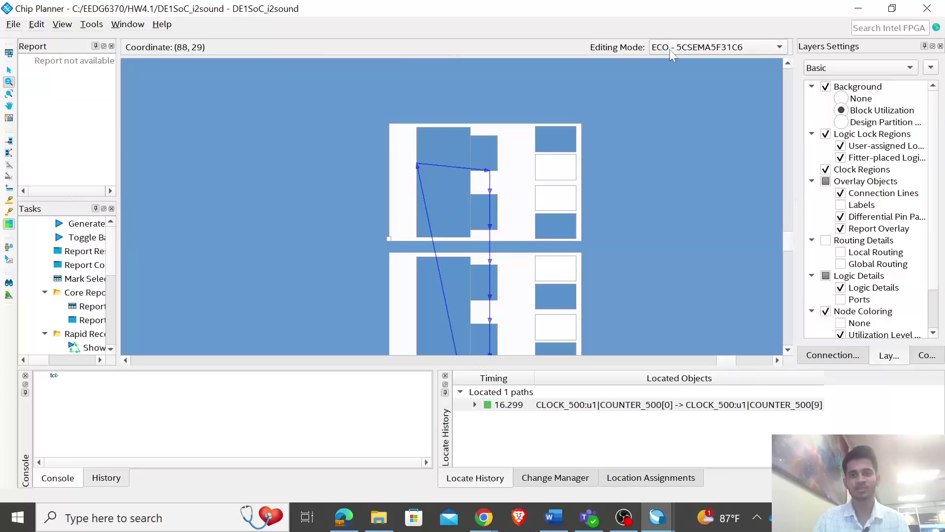
# Step: In Assignment editing mode, move a cell of the located path to the lower-left area of the chip and recompile the project
pyautogui.scroll(1, 669, 49)
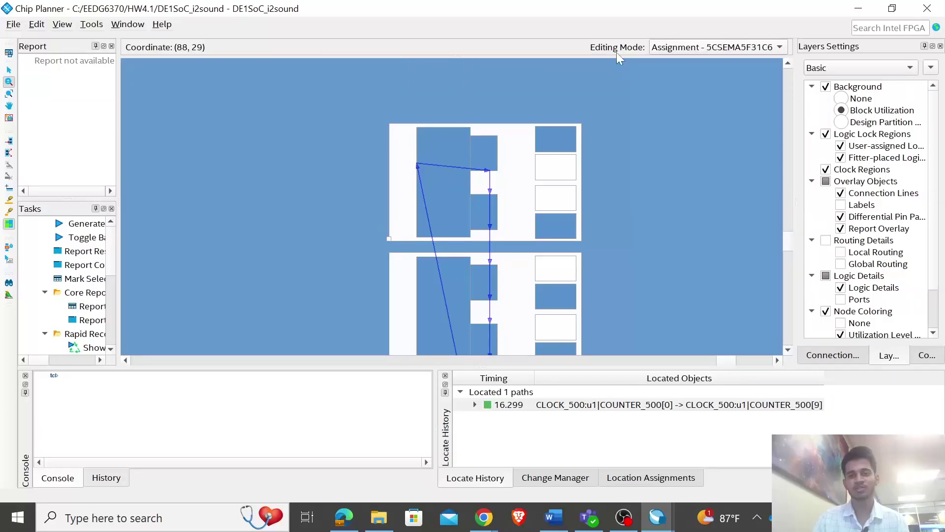
pyautogui.moveTo(446, 176); pyautogui.dragTo(214, 290)
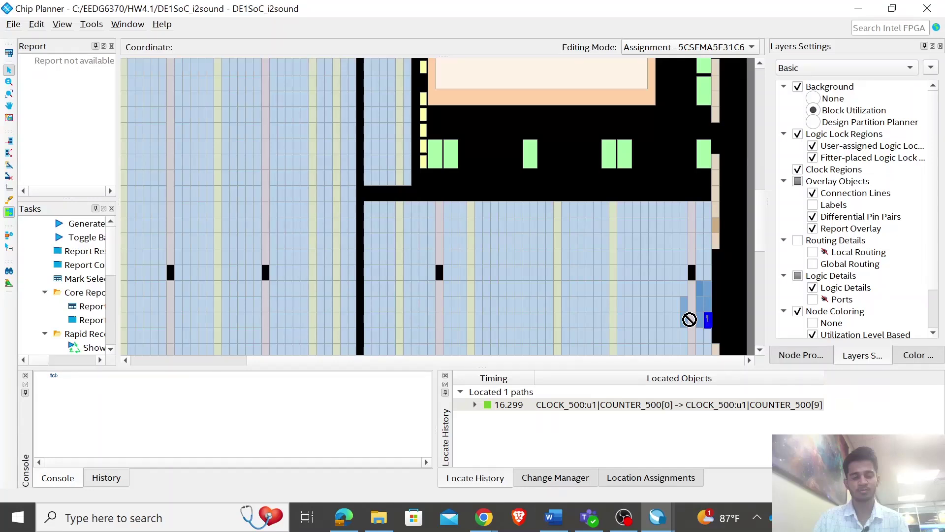
pyautogui.scroll(-5, 690, 320)
pyautogui.moveTo(690, 320); pyautogui.dragTo(379, 350)
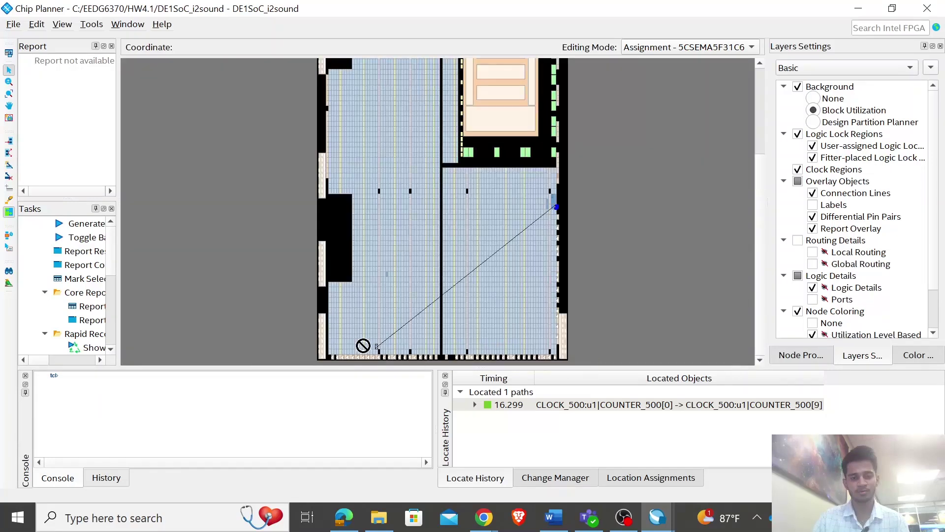
pyautogui.scroll(2, 274, 317)
pyautogui.scroll(2, 381, 337)
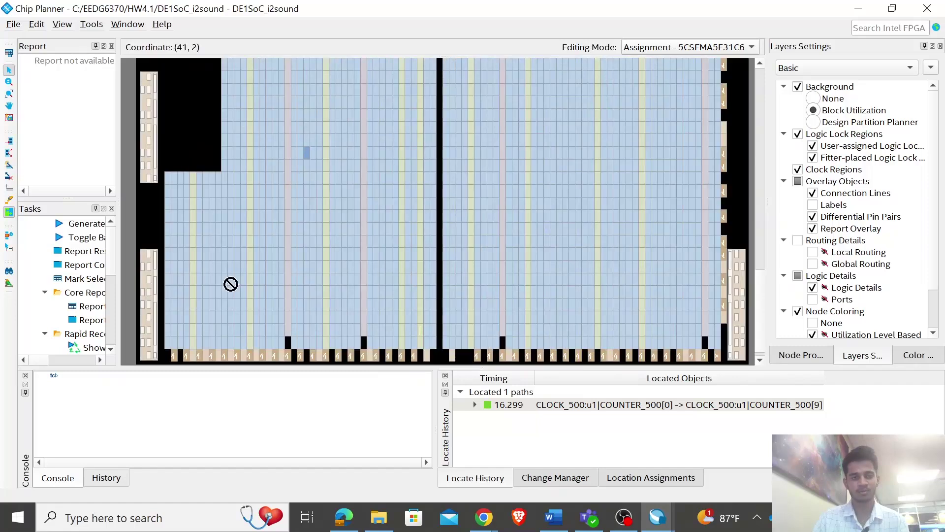
pyautogui.scroll(2, 152, 141)
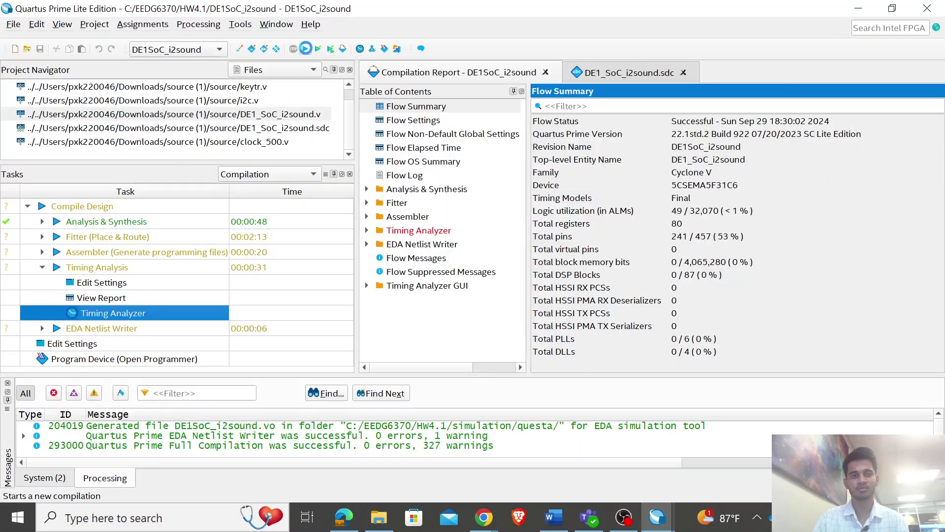
pyautogui.click(306, 49)
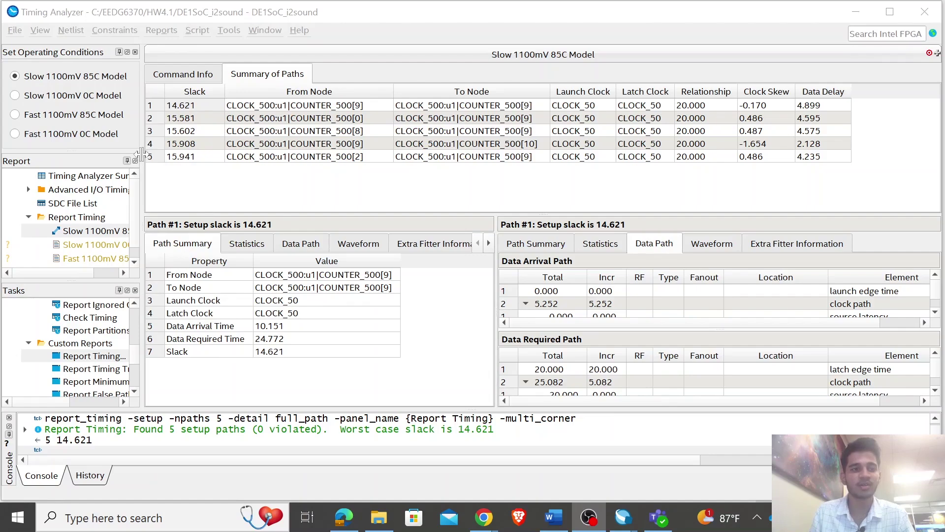
# Step: Locate the first path of the new setup report, COUNTER_500[9] to COUNTER_500[9], in the Chip Planner
pyautogui.click(191, 107)
pyautogui.rightClick(191, 107)
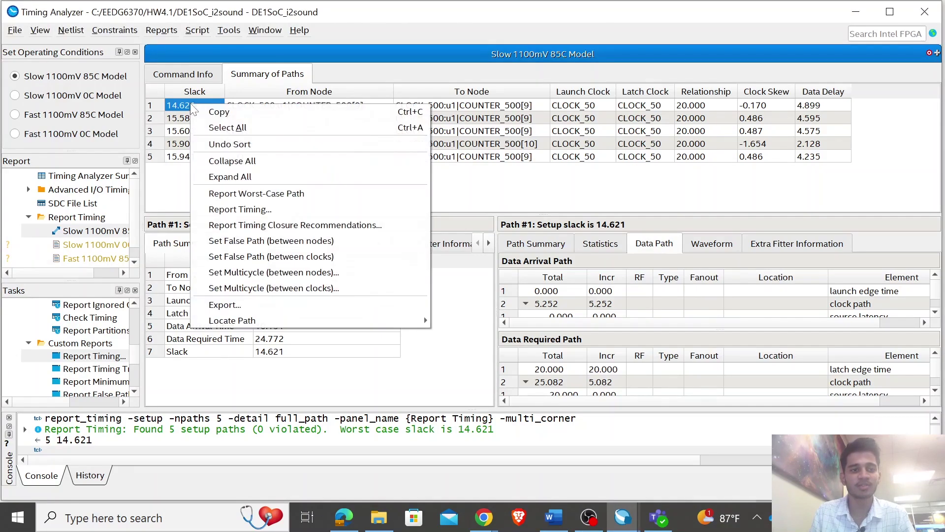
pyautogui.click(185, 108)
pyautogui.rightClick(185, 108)
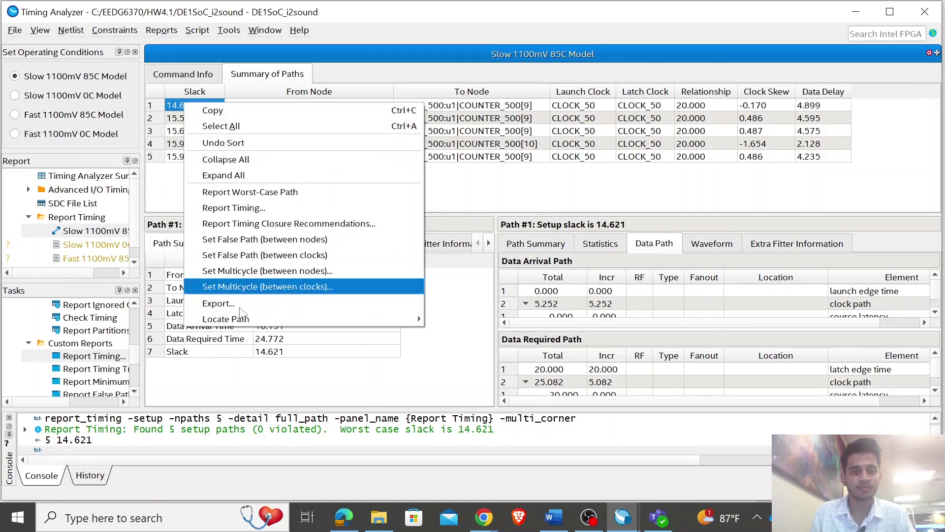
pyautogui.moveTo(290, 319)
pyautogui.click(460, 323)
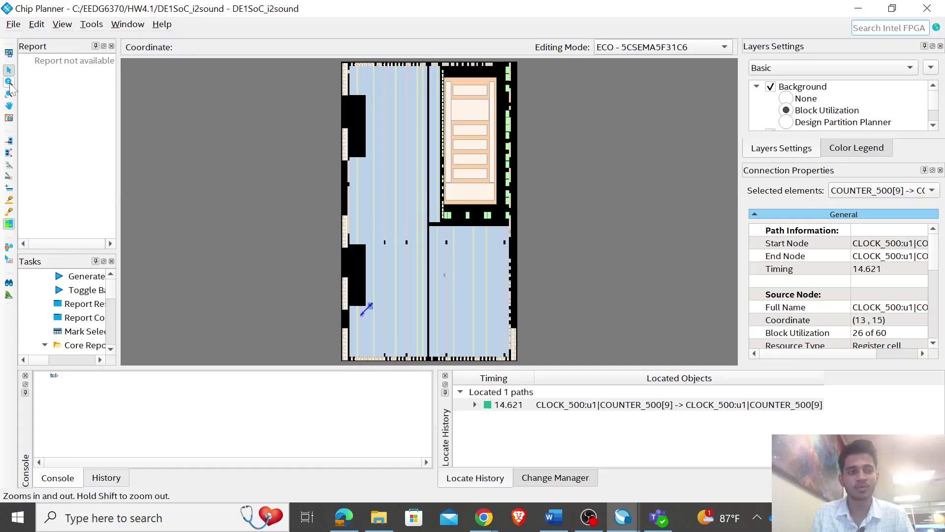
# Step: Examine the located path's cells and connection line up close, then fit the whole chip in the window
pyautogui.click(9, 81)
pyautogui.moveTo(342, 297); pyautogui.dragTo(384, 340)
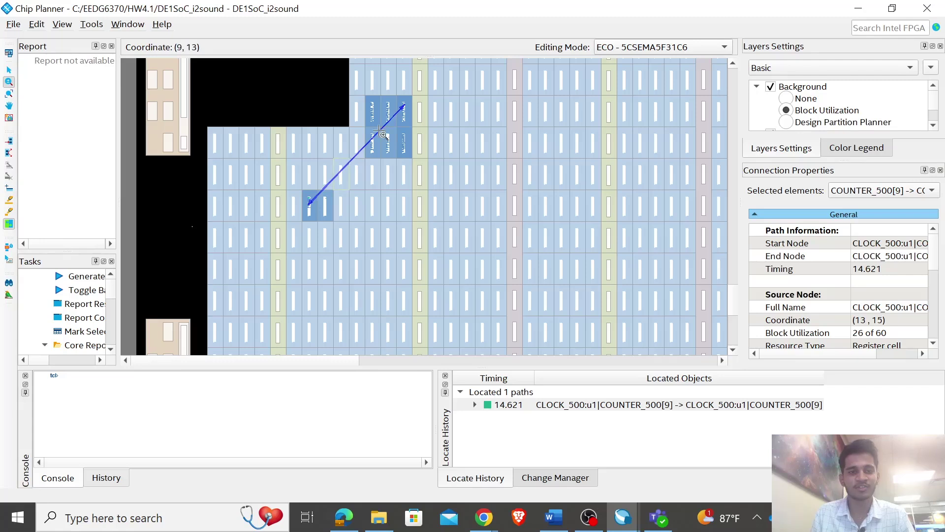
pyautogui.moveTo(287, 84); pyautogui.dragTo(431, 274)
pyautogui.click(56, 25)
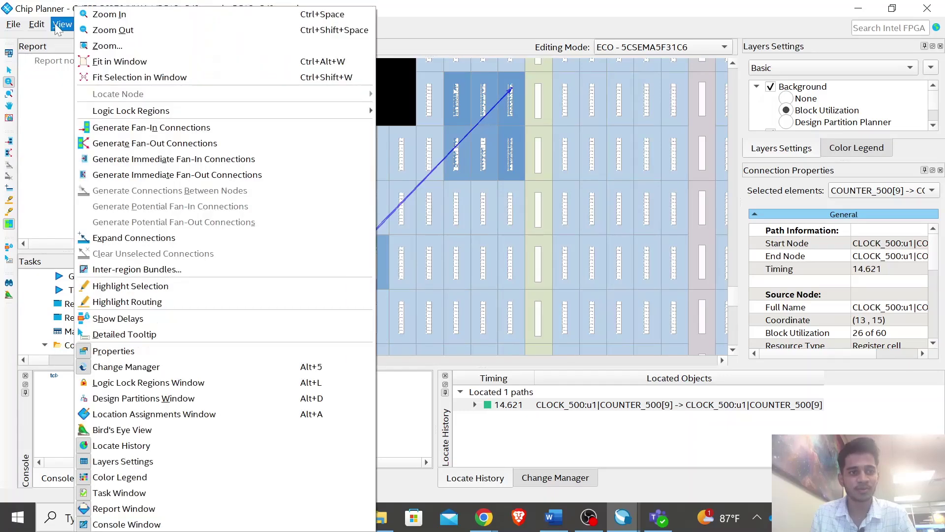
pyautogui.click(118, 62)
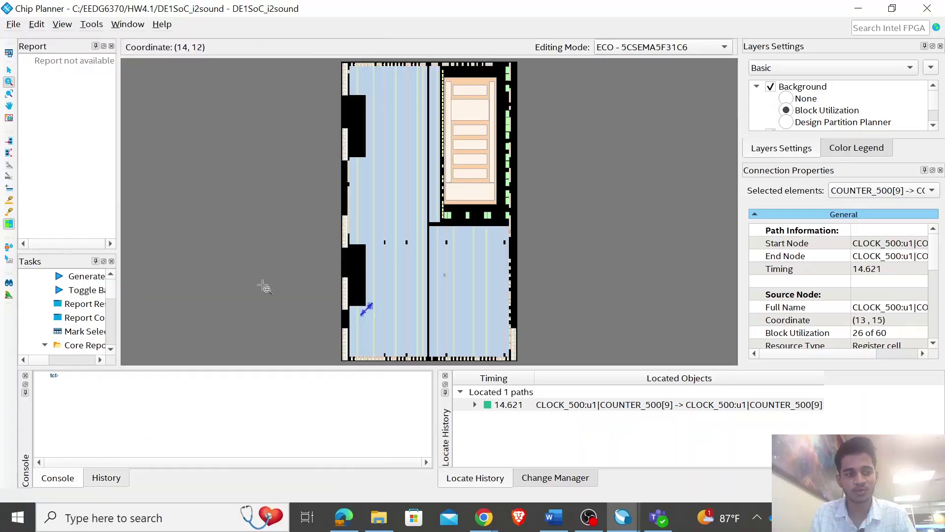